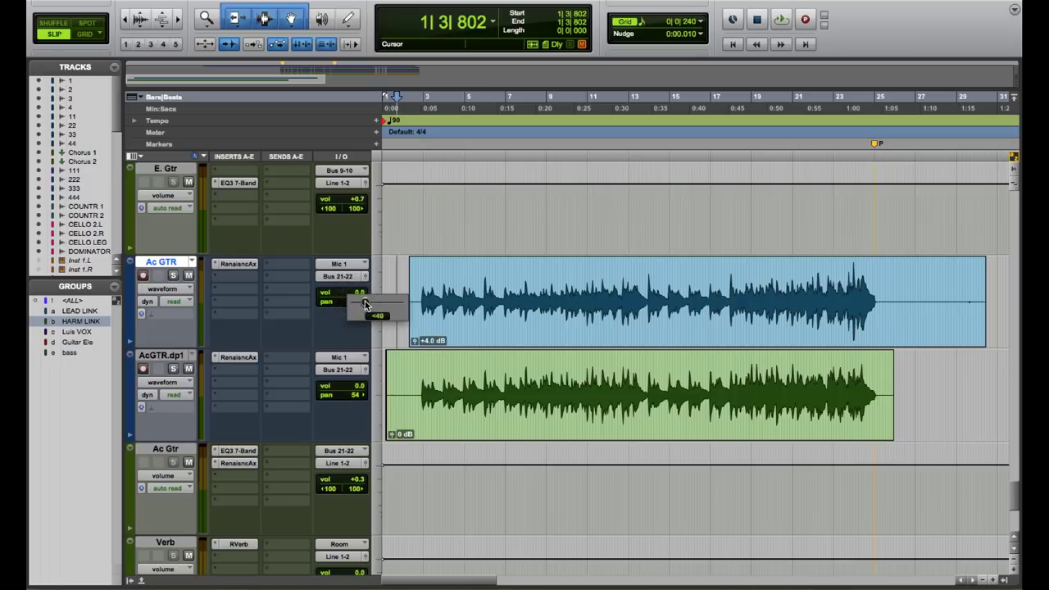
Step: Delete the silence before the guitar starts and after its last note on both the Ac GTR and AcGTR.dp1 clips
click(486, 279)
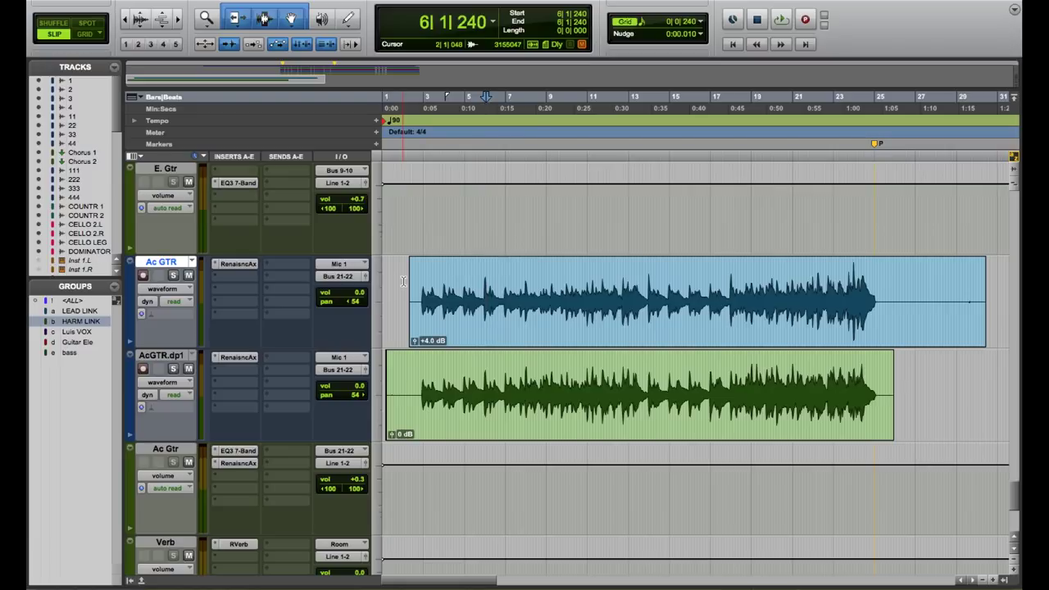
drag(385, 266, 418, 375)
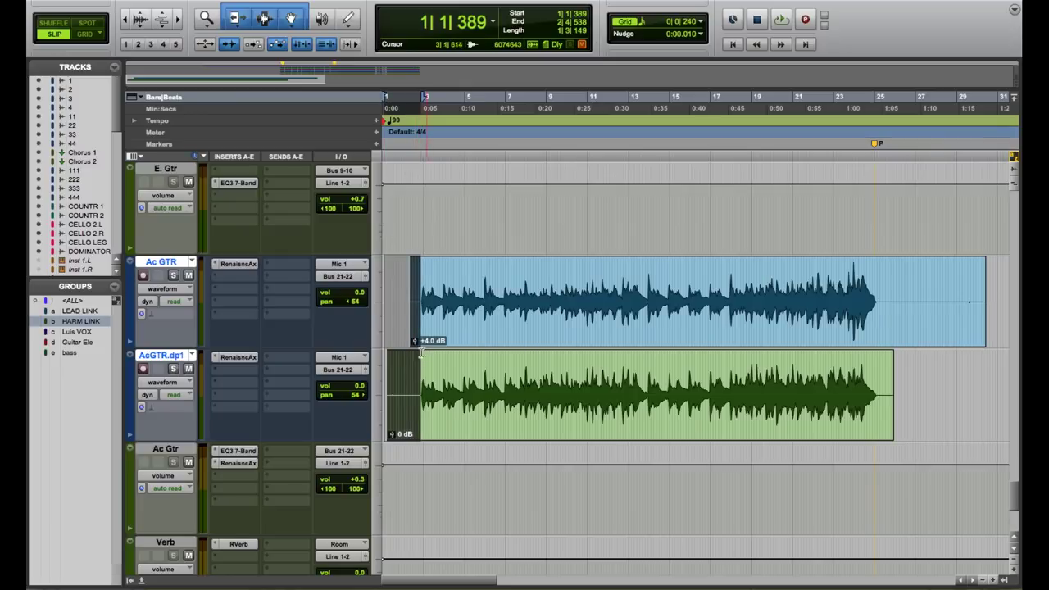
drag(416, 353, 416, 353)
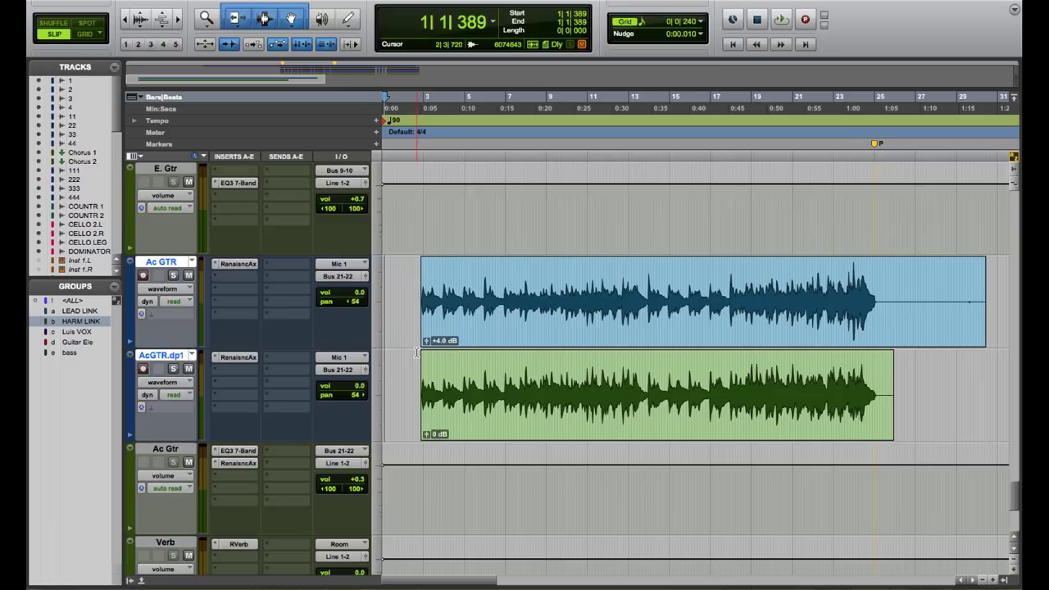
drag(1008, 278, 879, 407)
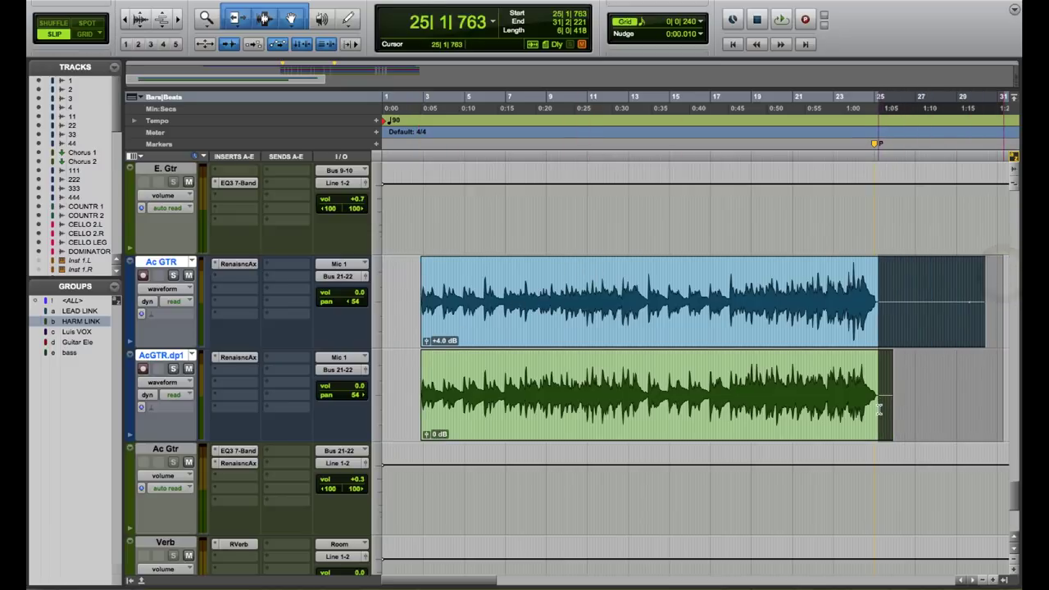
click(878, 411)
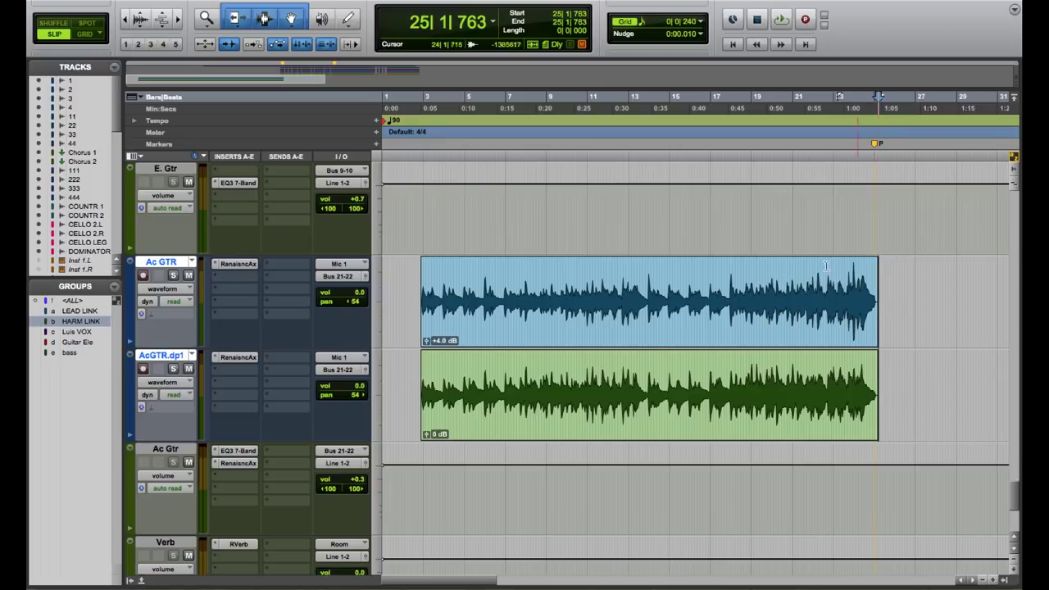
Step: Add a short fade-in at the start of both acoustic guitar clips
click(422, 199)
key(t)
key(t)
key(t)
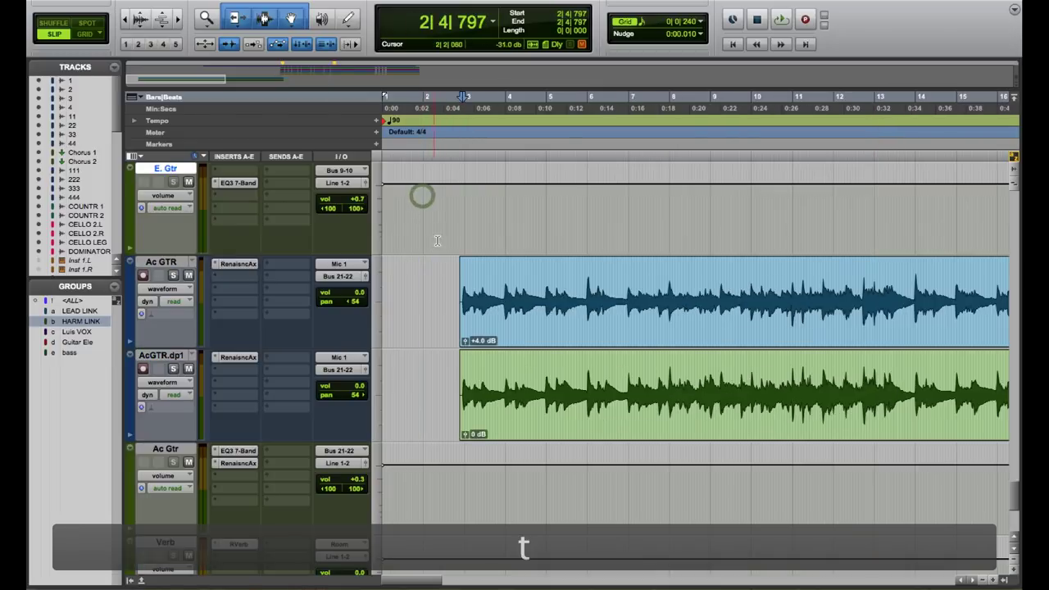
drag(654, 276, 694, 383)
key(f)
Step: Add a short fade-out at the end of both acoustic guitar clips, just after bar 25
key(r)
key(r)
key(r)
key(r)
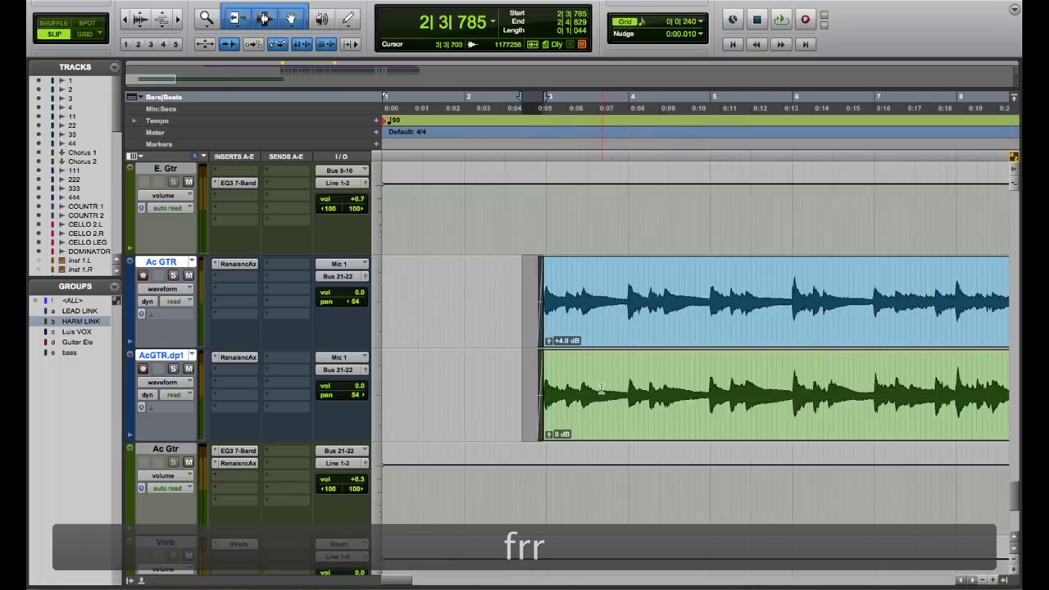
click(643, 266)
key(t)
key(t)
key(t)
key(t)
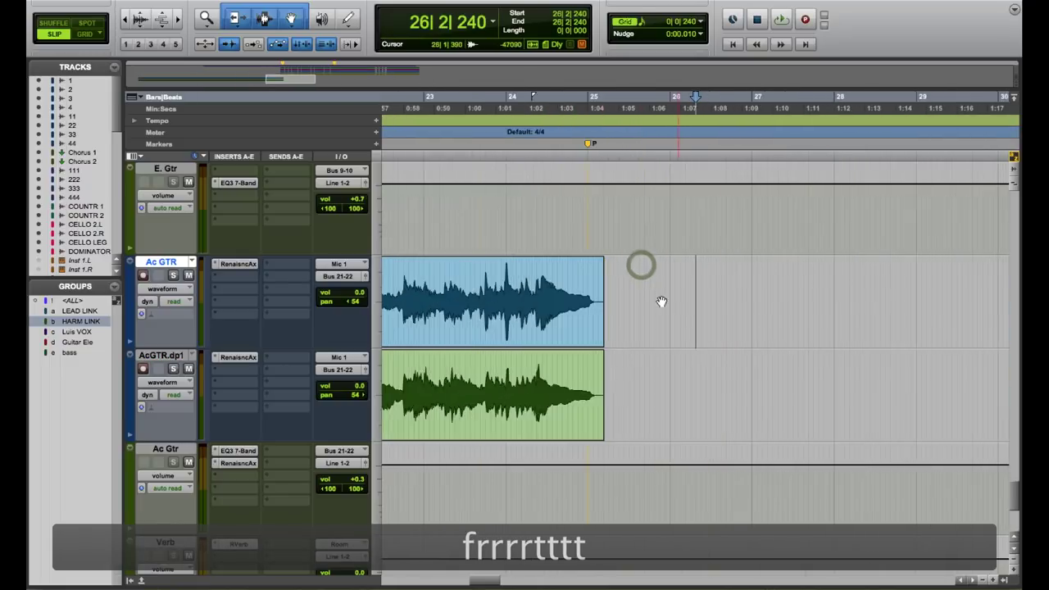
drag(577, 272, 485, 383)
key(f)
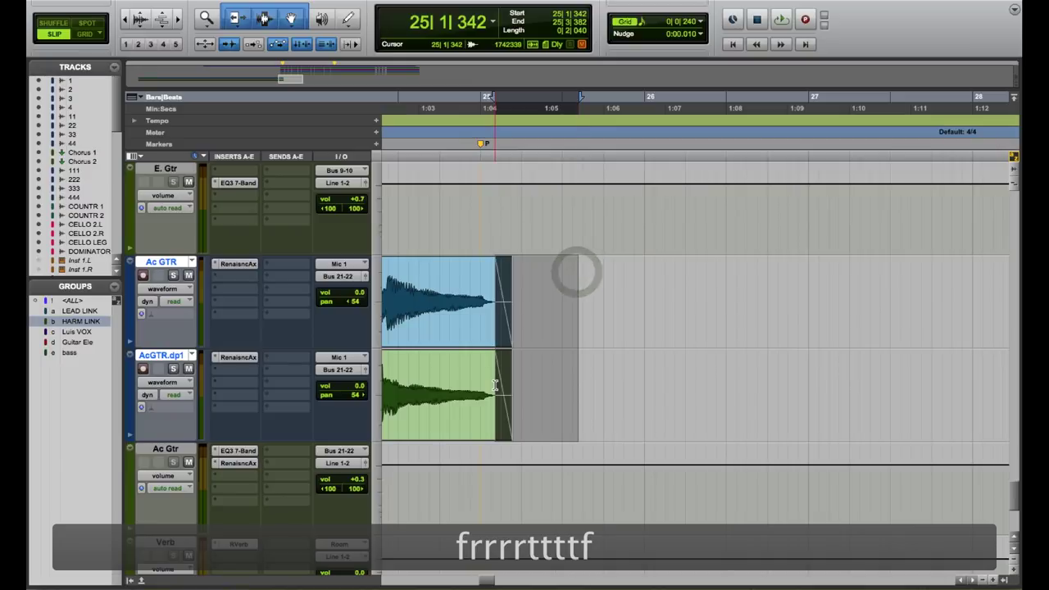
Step: Solo the Ac GTR and AcGTR.dp1 tracks and play them from the start of the clips near bar 3
key(r)
key(r)
key(r)
key(r)
key(r)
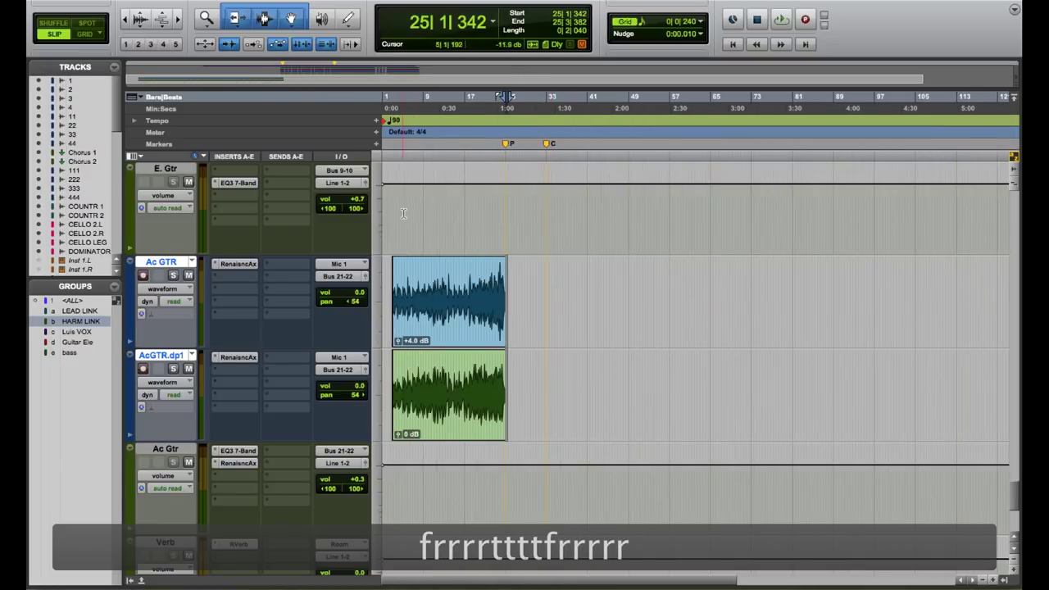
click(395, 199)
key(t)
key(t)
click(417, 200)
click(422, 203)
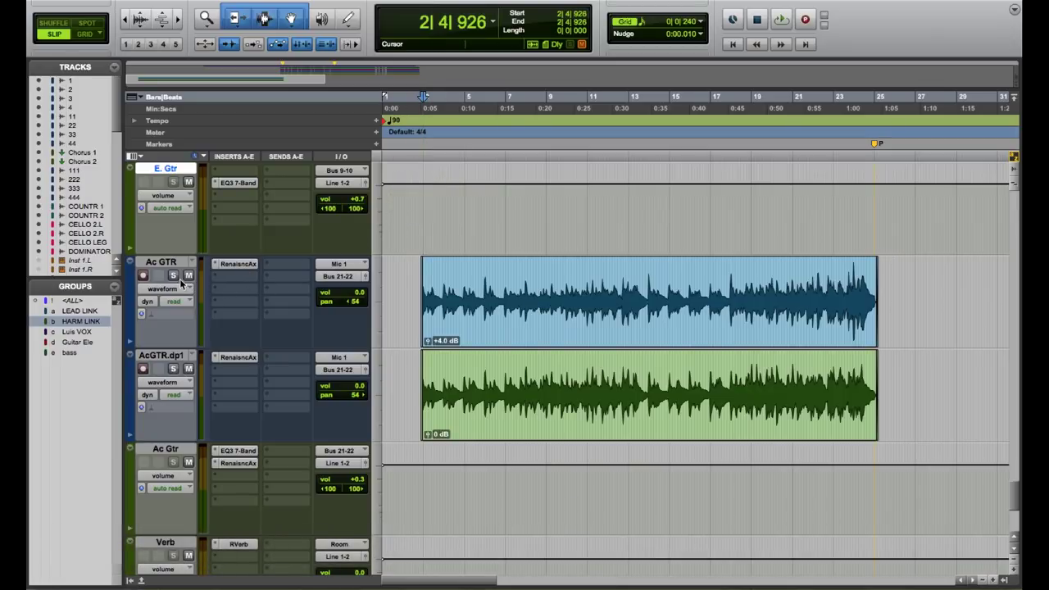
click(425, 213)
click(173, 368)
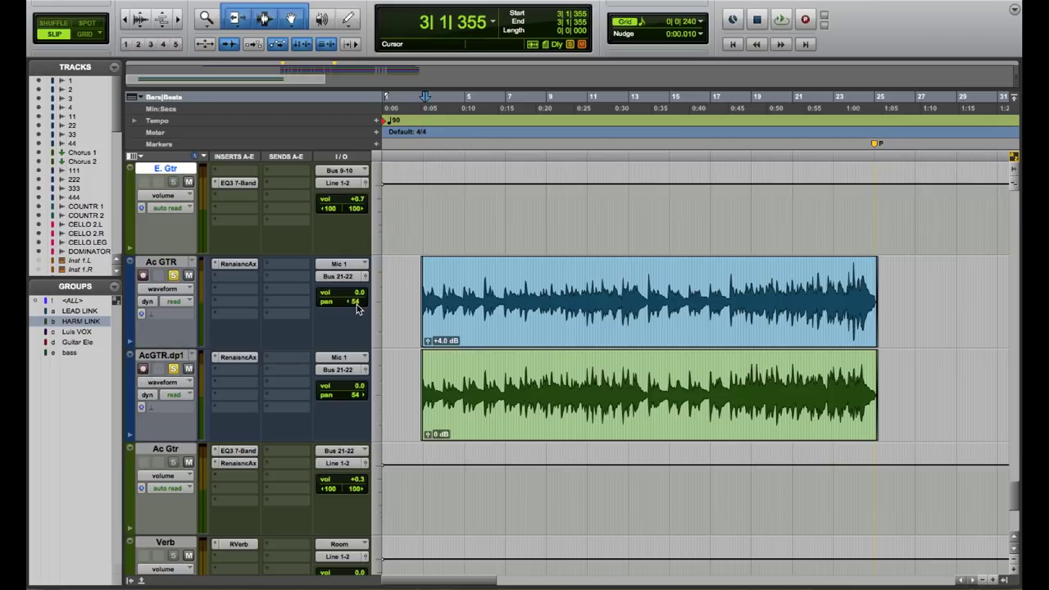
key(space)
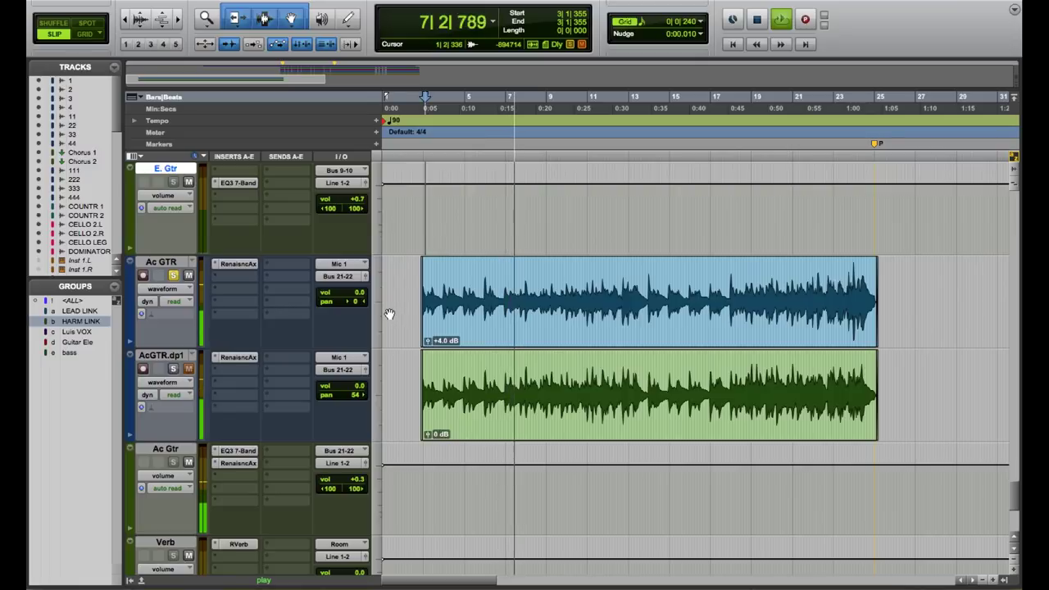
key(space)
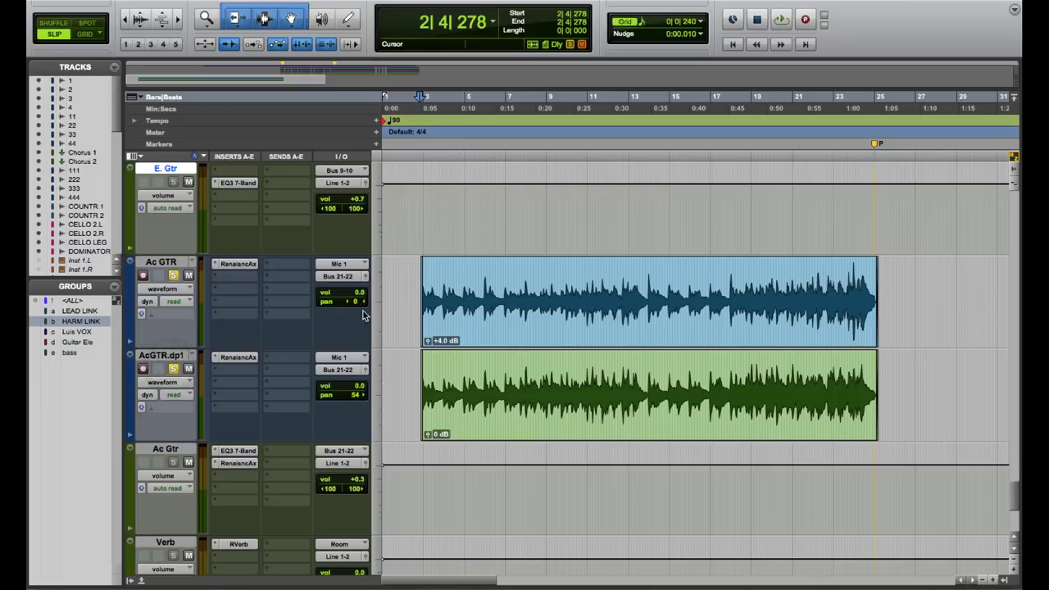
Step: Pan Ac GTR hard left to 100 and AcGTR.dp1 hard right to 100, and play both from just before bar 3
drag(357, 304, 271, 300)
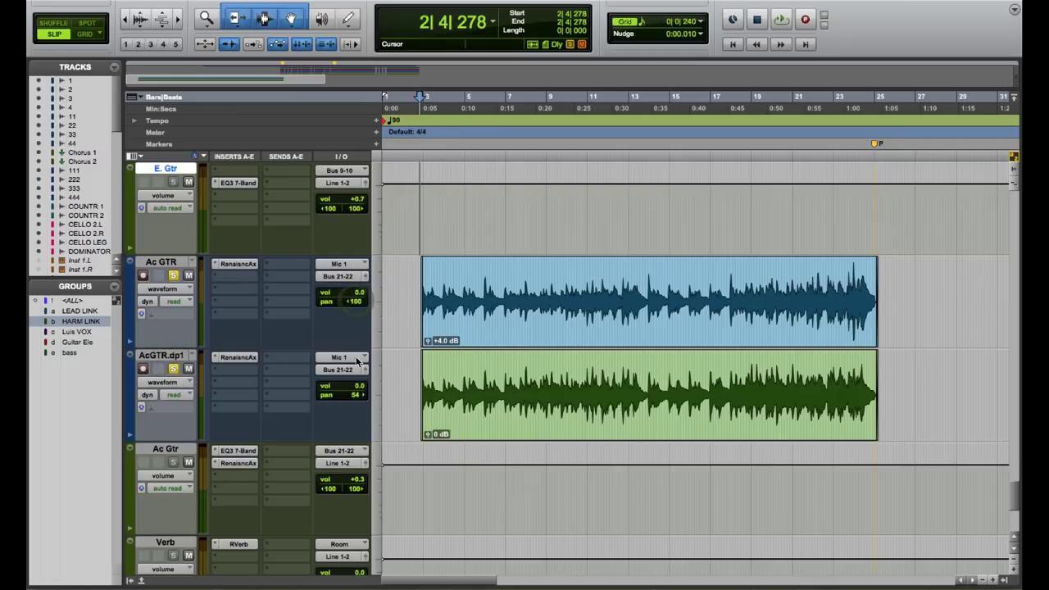
drag(357, 398, 503, 394)
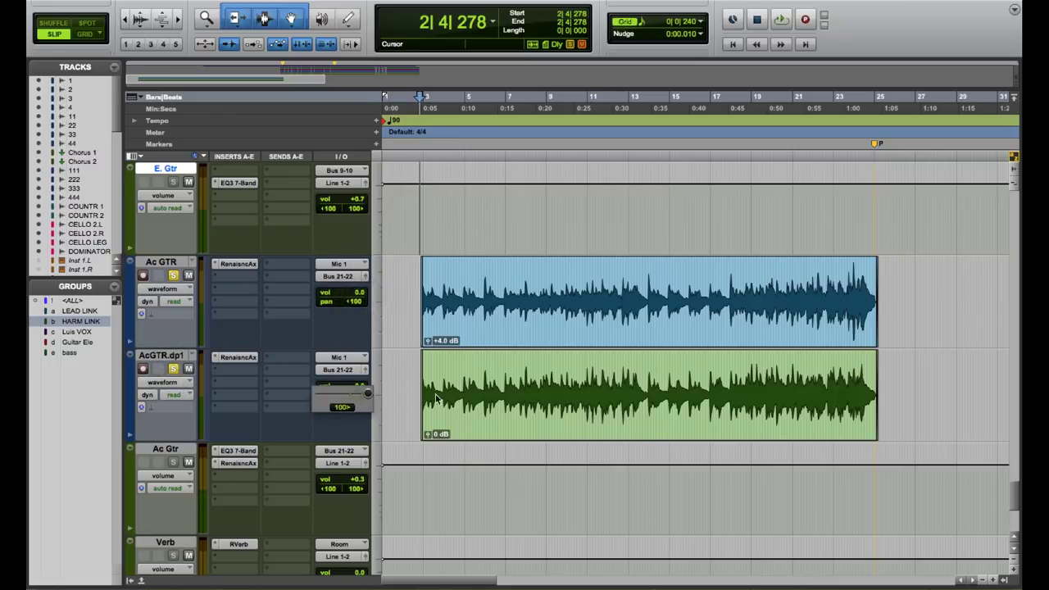
click(417, 204)
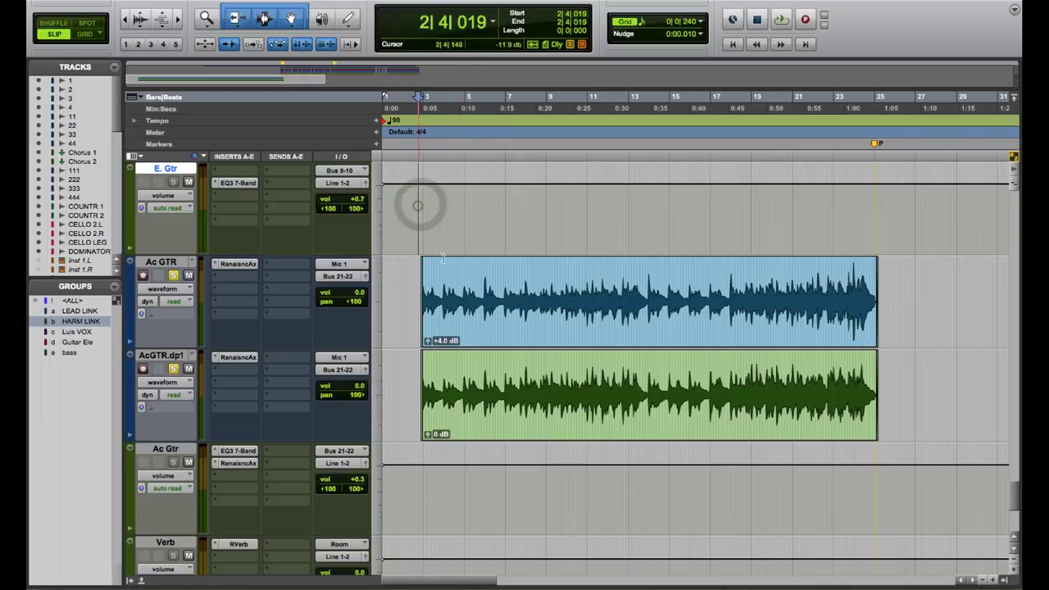
key(space)
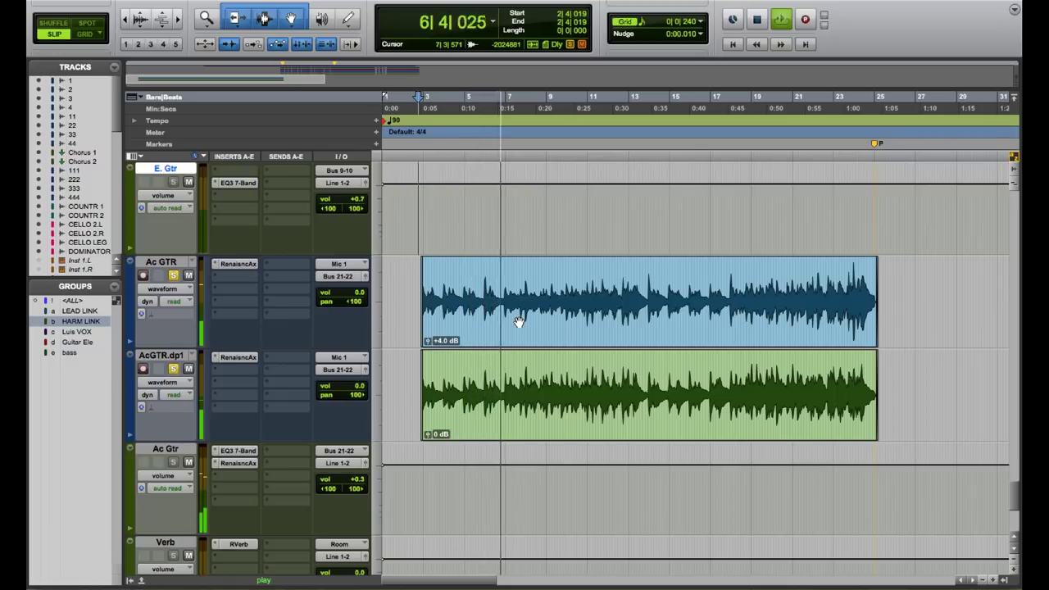
key(space)
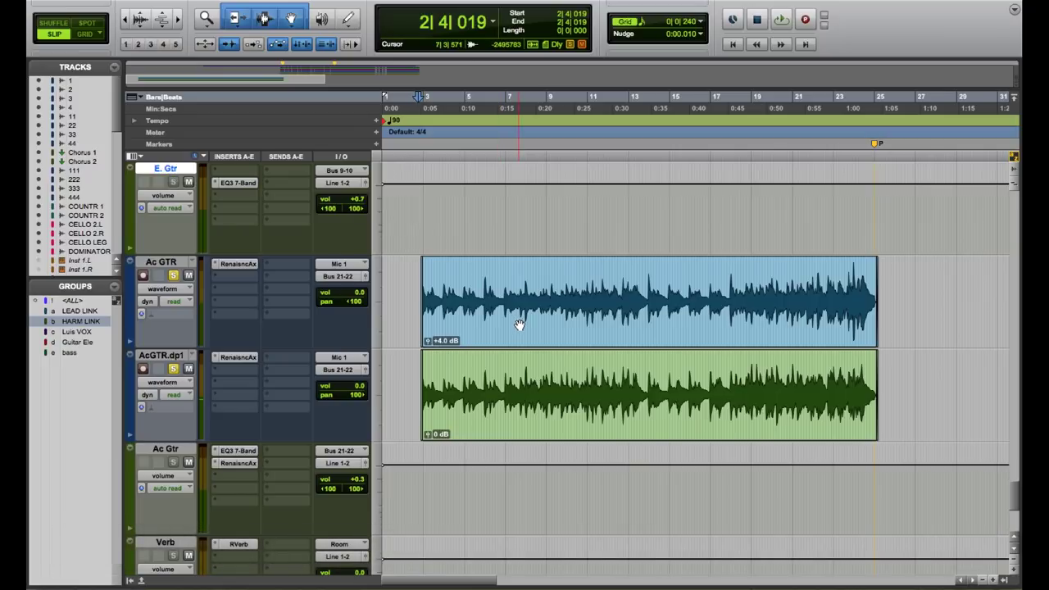
Step: Examine the EQ3 7-Band and Renaissance Axx inserts on the Ac Gtr bus track, with both plug-in windows uncovered
click(165, 449)
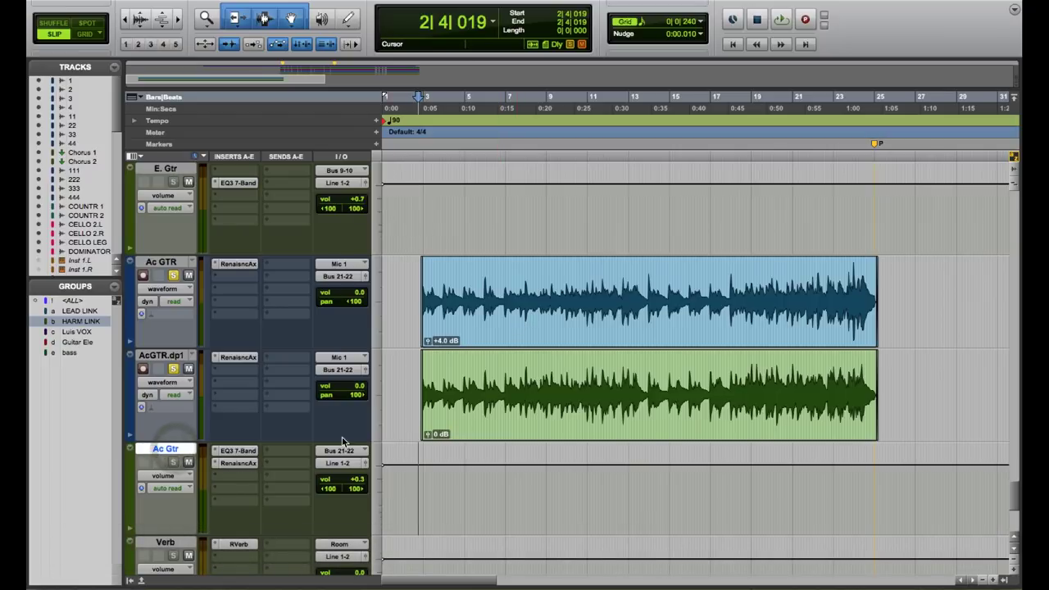
click(418, 202)
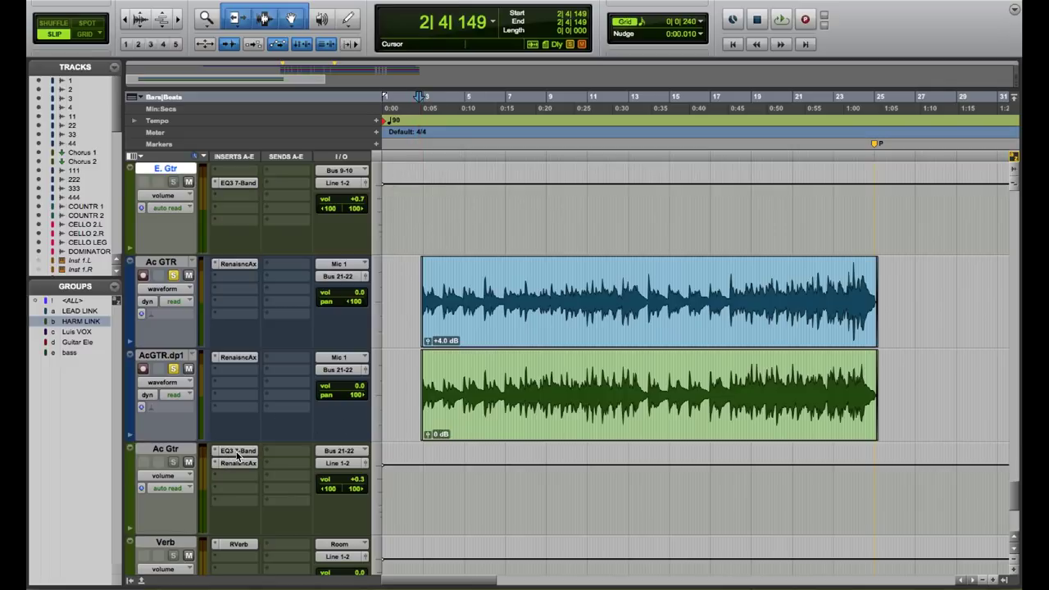
click(237, 451)
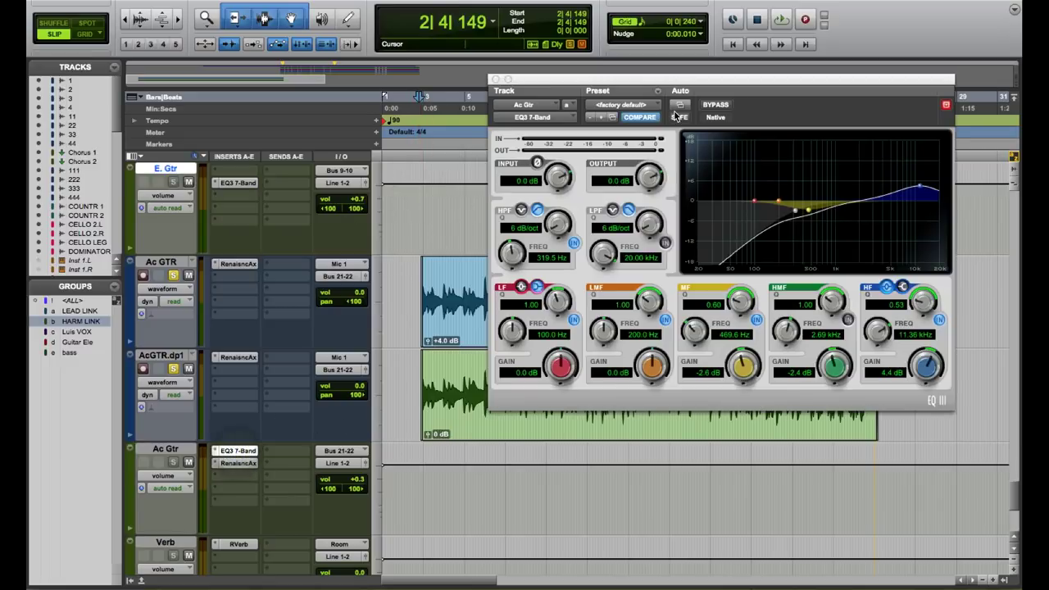
drag(692, 86, 720, 105)
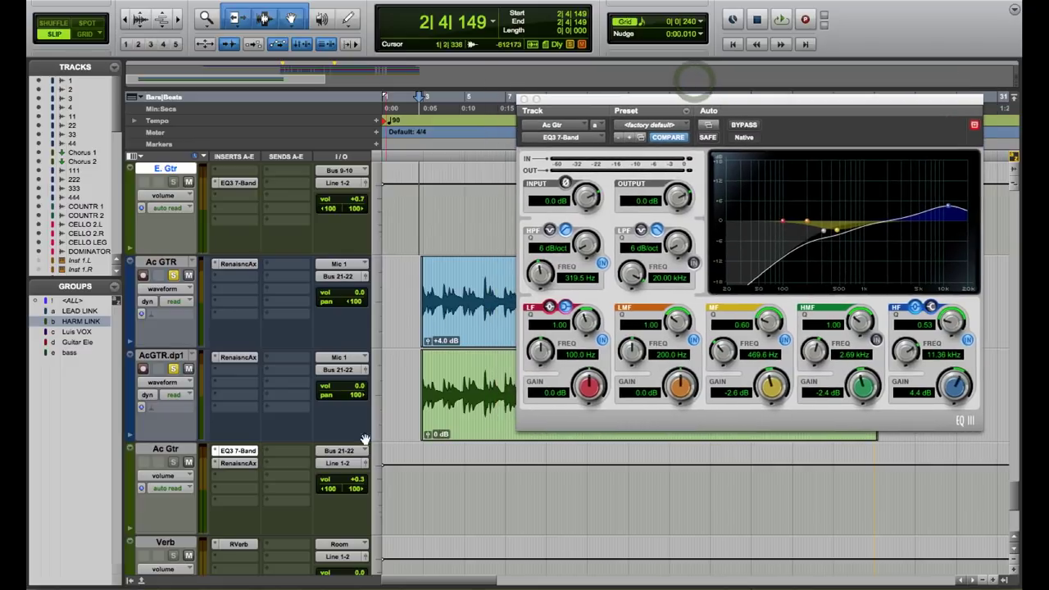
click(243, 463)
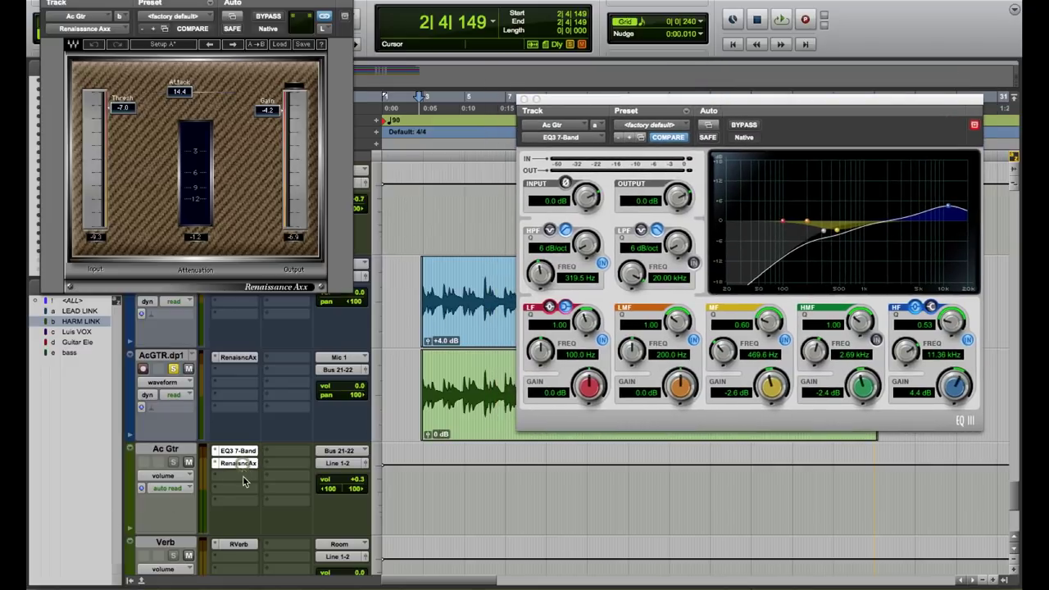
drag(203, 2, 464, 121)
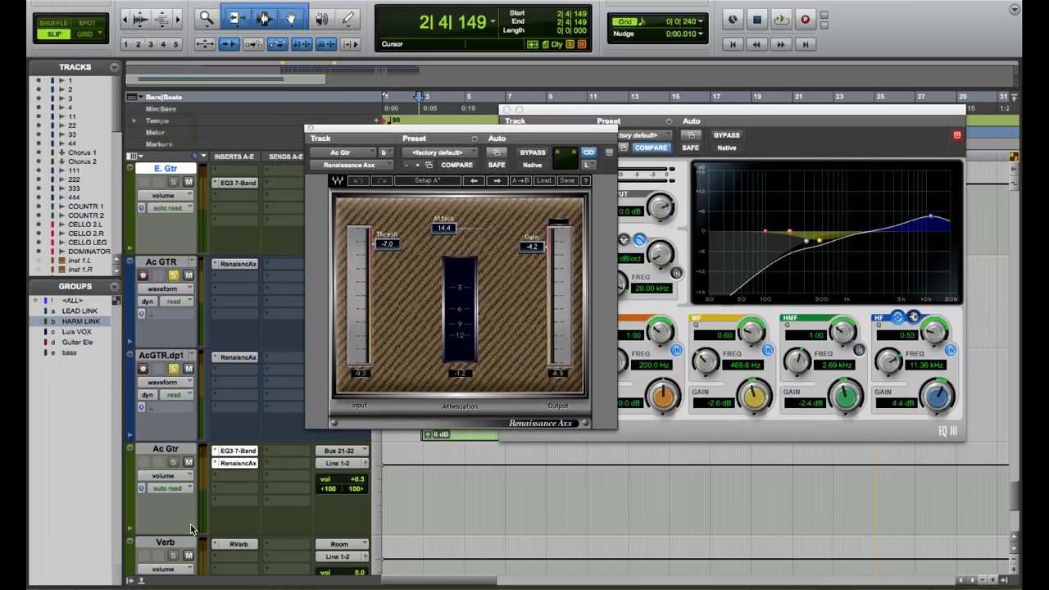
Step: View the Renaissance Axx settings on AcGTR.dp1 and Ac GTR, and close the plug-in windows
click(235, 357)
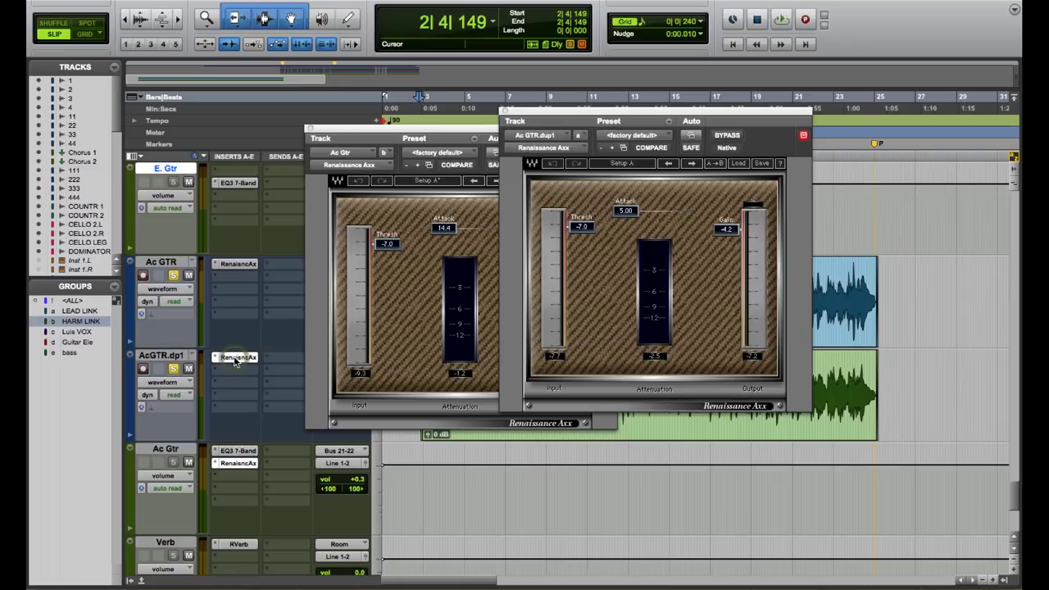
click(250, 268)
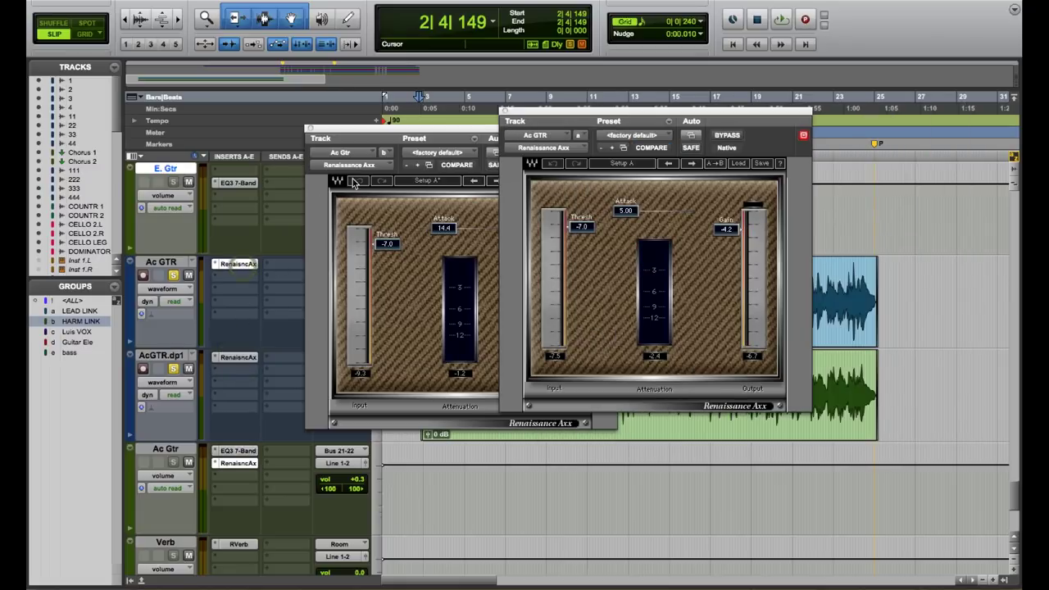
click(309, 128)
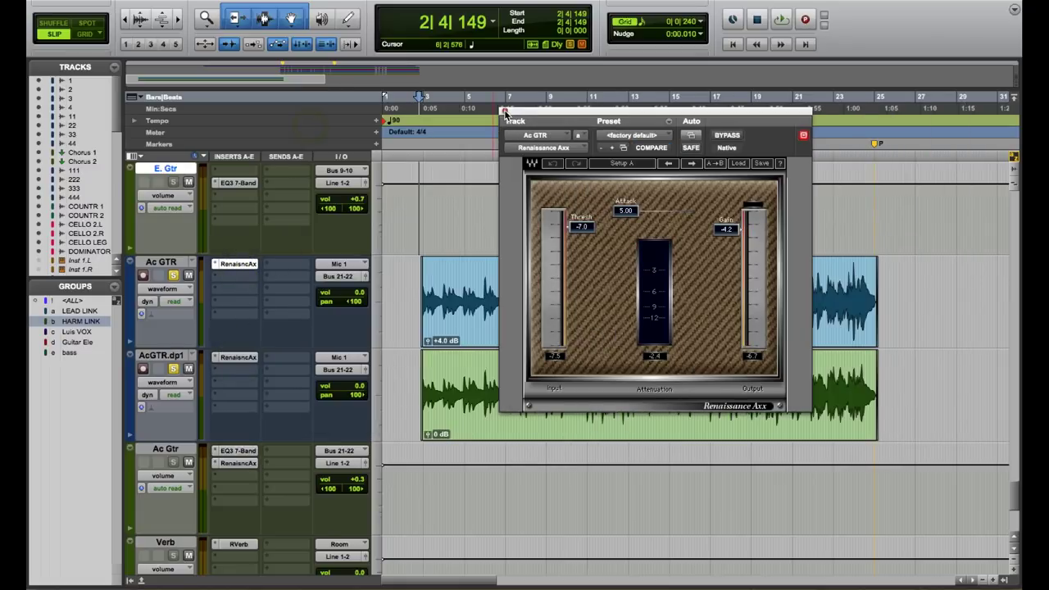
click(504, 112)
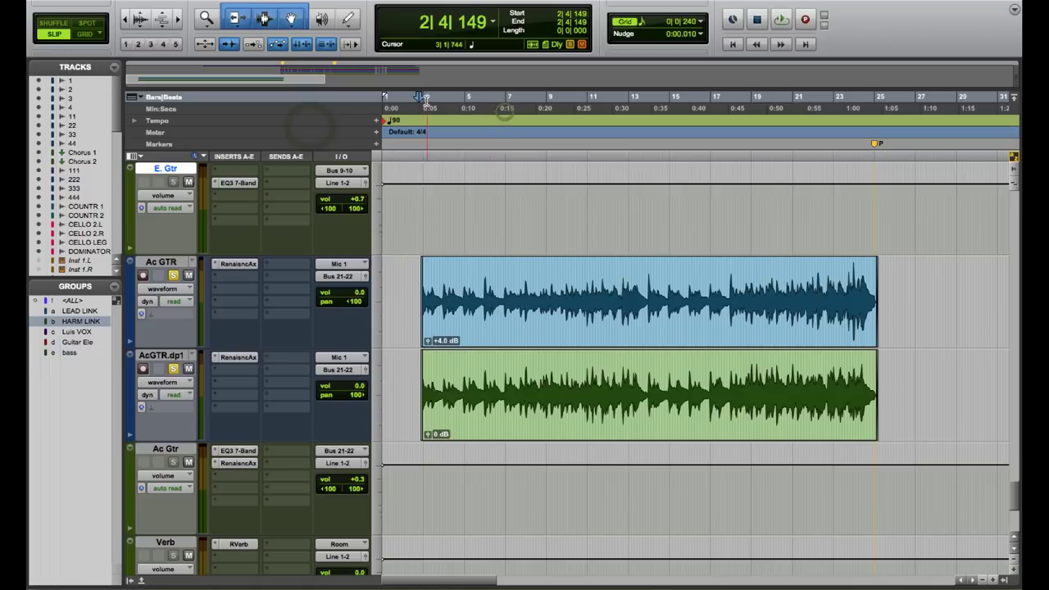
Step: Check the attenuation meter of Ac GTR's Renaissance Axx during playback, and close the plug-in window
key(space)
click(235, 264)
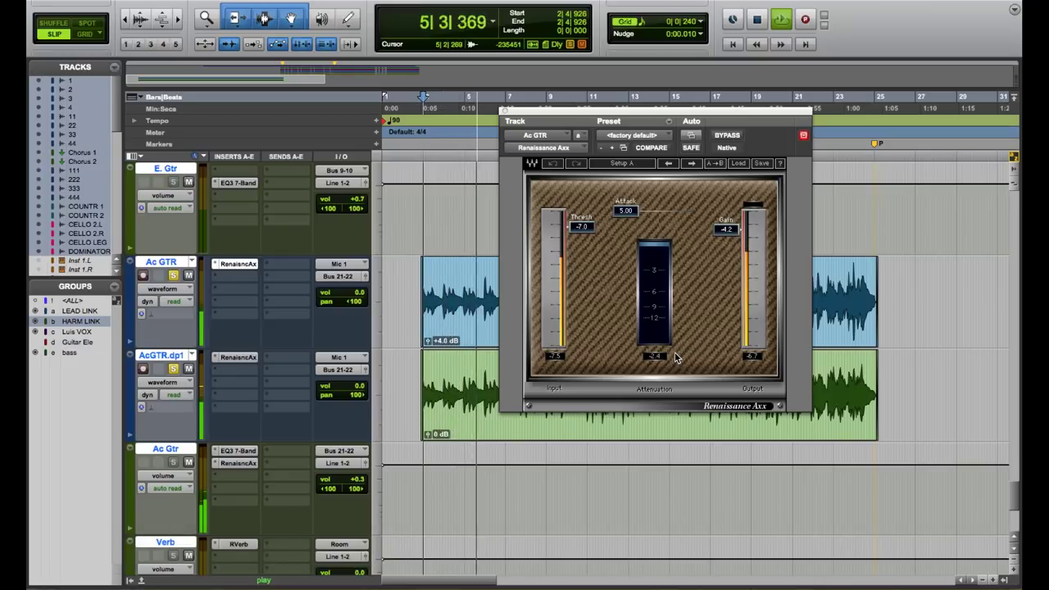
key(space)
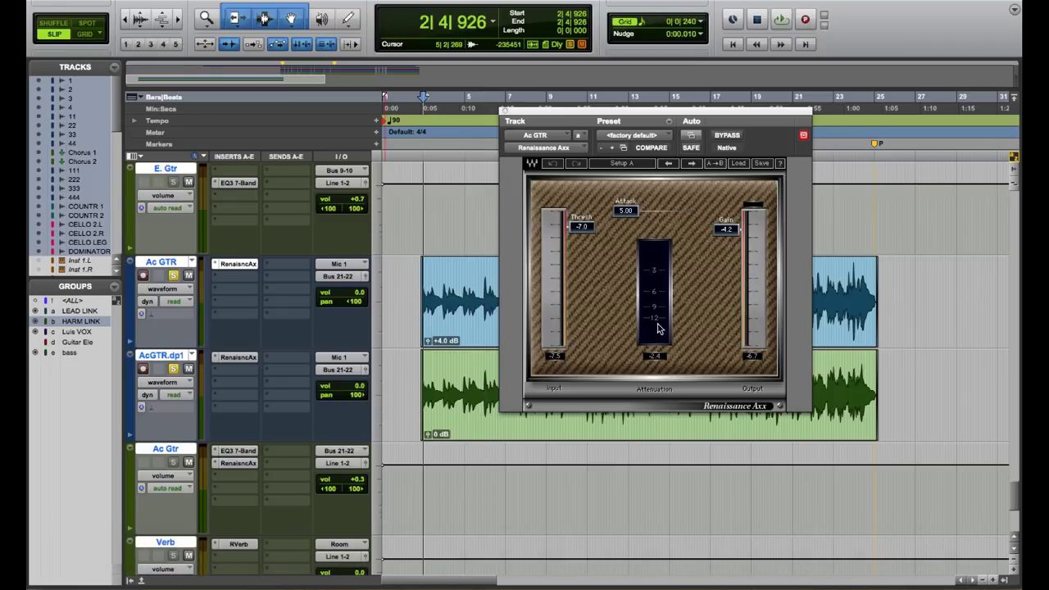
click(502, 112)
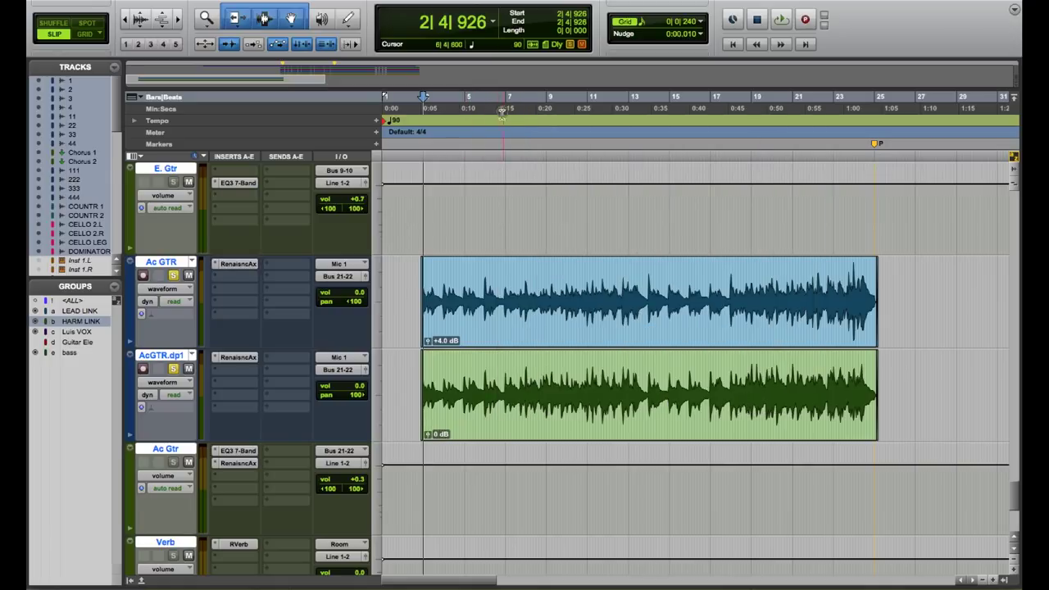
Step: Compare the Renaissance Axx compressors of the Ac Gtr bus and the Ac GTR track side by side during playback
click(237, 464)
key(space)
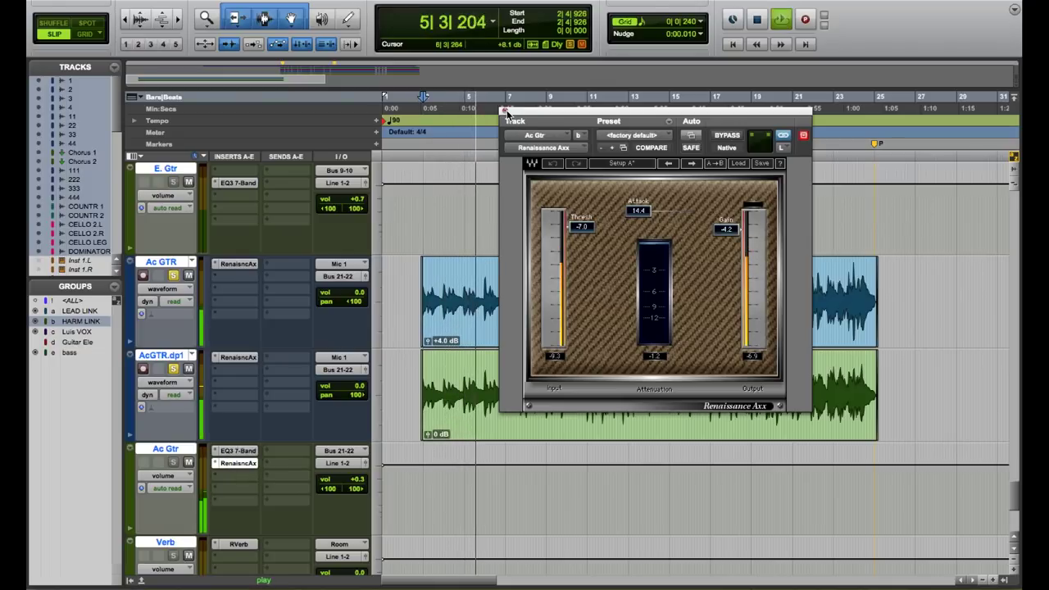
click(237, 263)
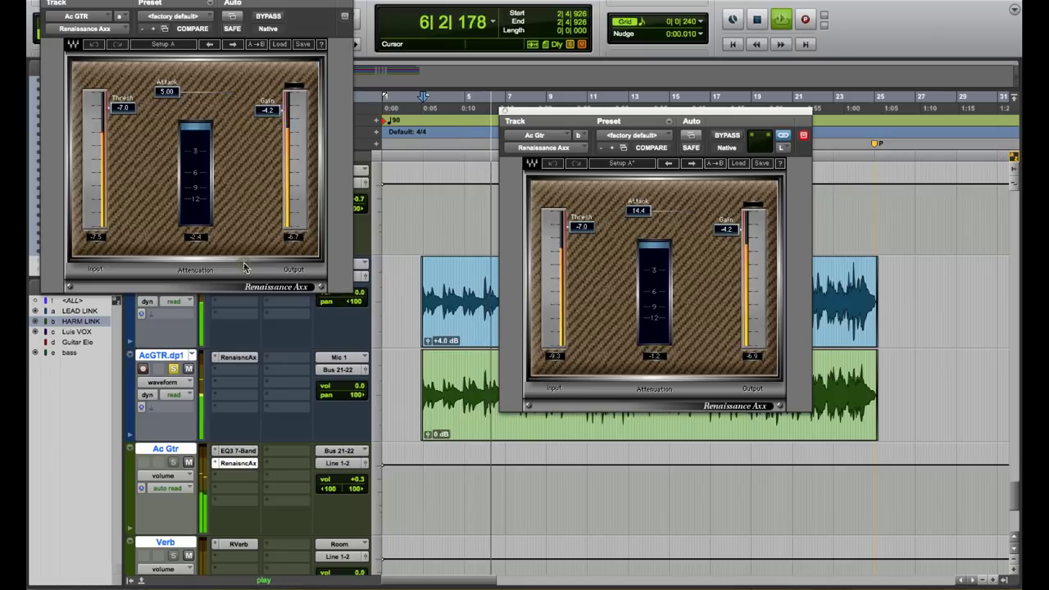
drag(264, 2, 410, 106)
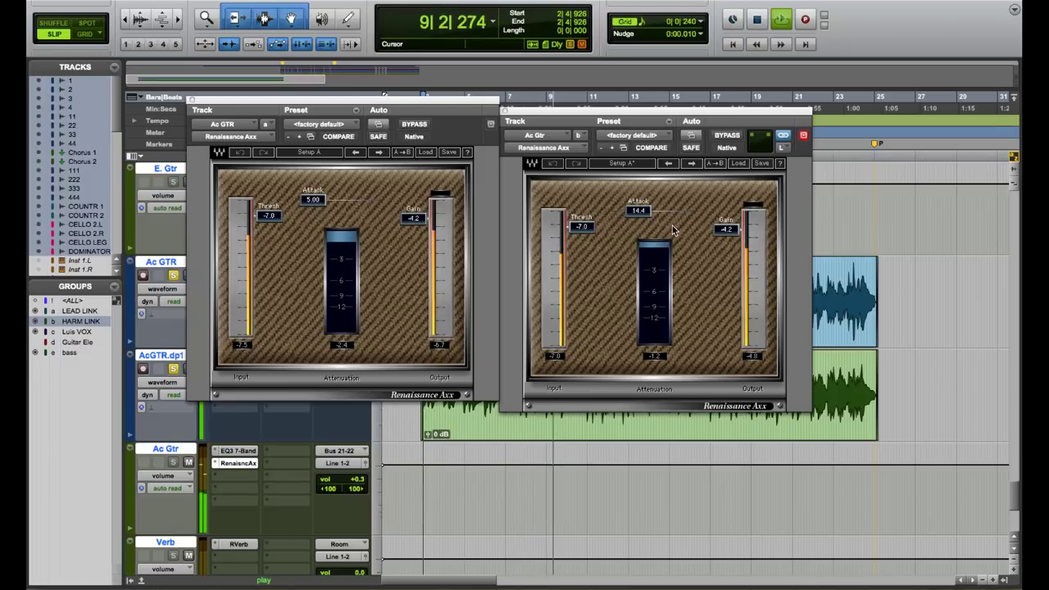
Step: Close both Renaissance Axx windows, and view the Ac Gtr bus's EQ3 7-Band with playback stopped
click(191, 100)
click(505, 110)
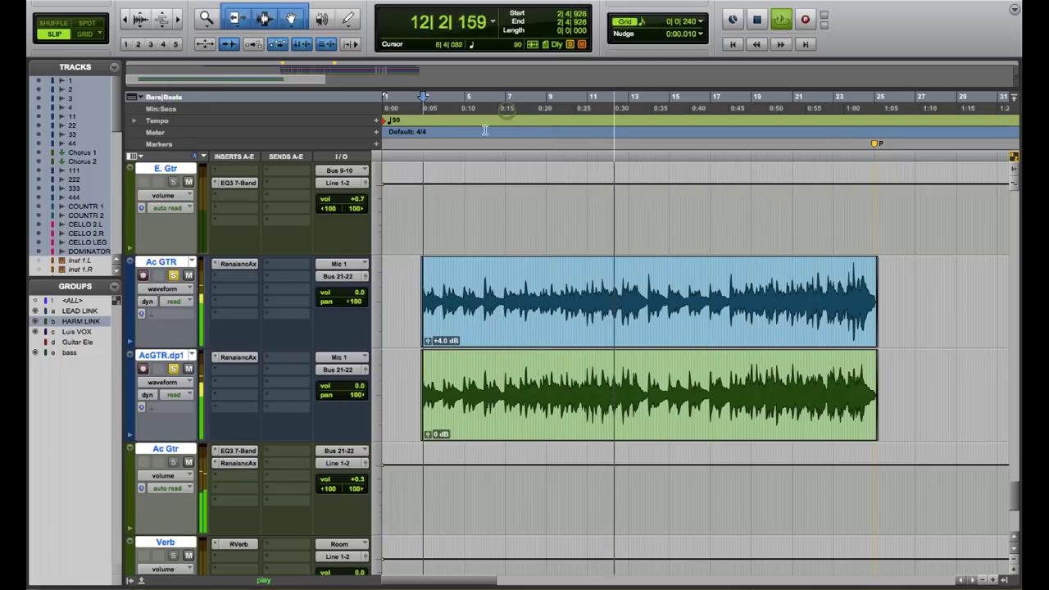
key(space)
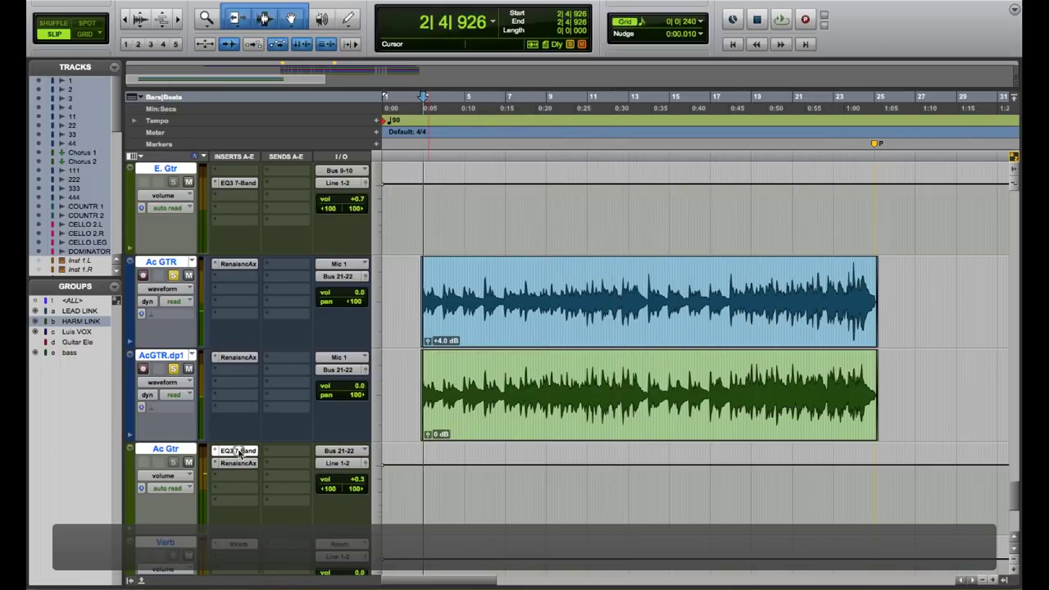
click(237, 451)
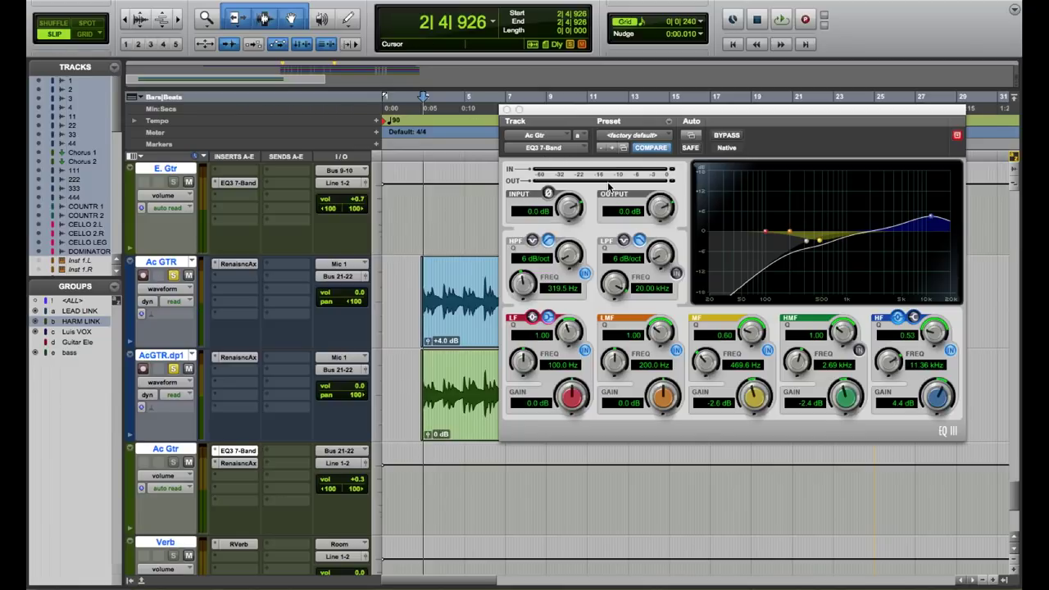
drag(721, 115, 711, 129)
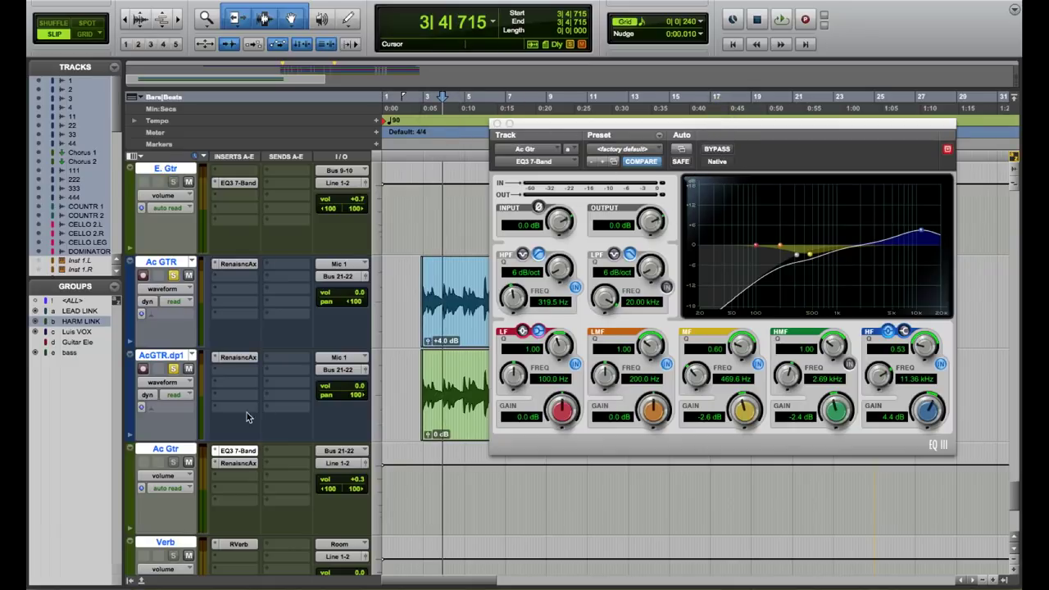
Step: Bypass all inserts on Ac GTR, AcGTR.dp1 and the Ac Gtr bus, and audition the unprocessed guitars from bar 3
click(244, 452)
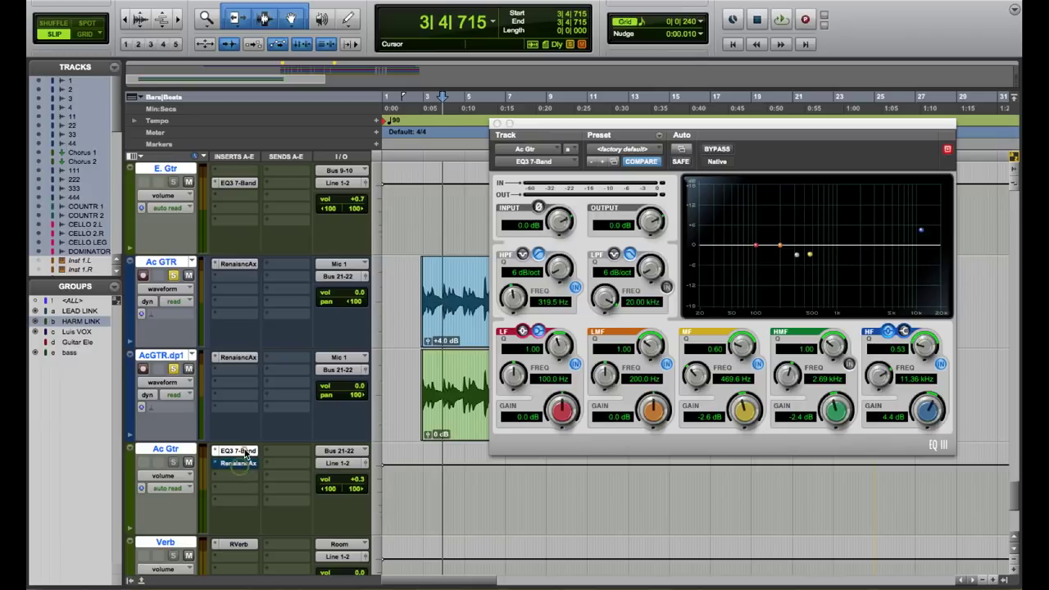
super+click(241, 354)
super+click(246, 263)
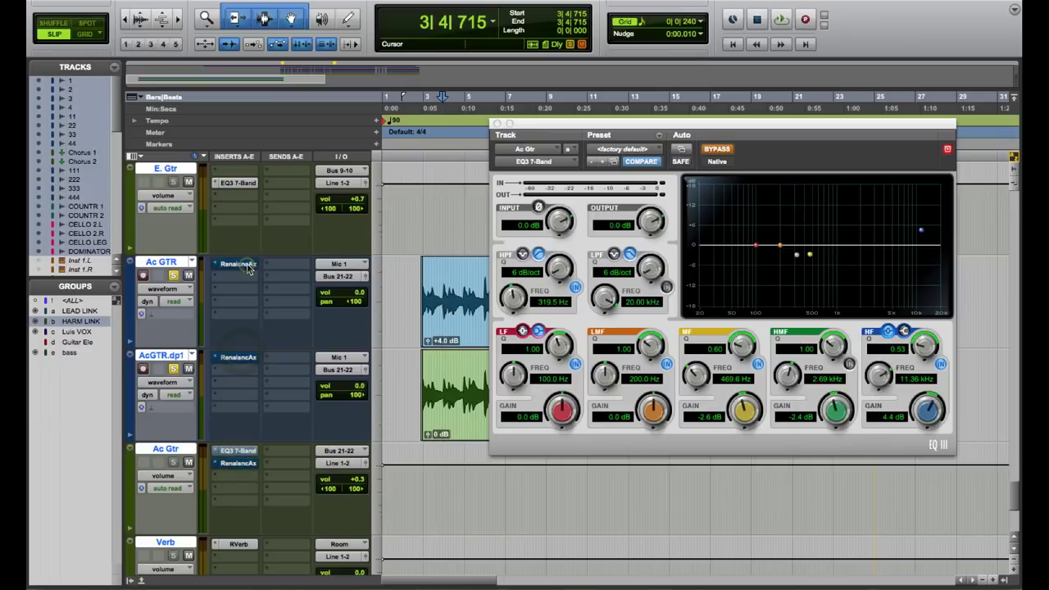
click(430, 111)
key(space)
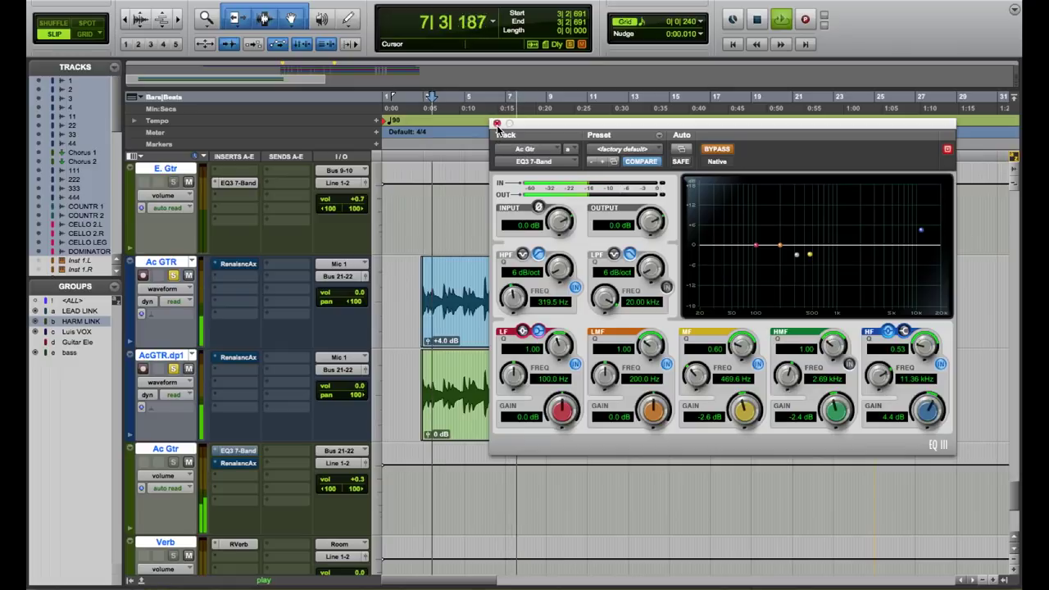
key(space)
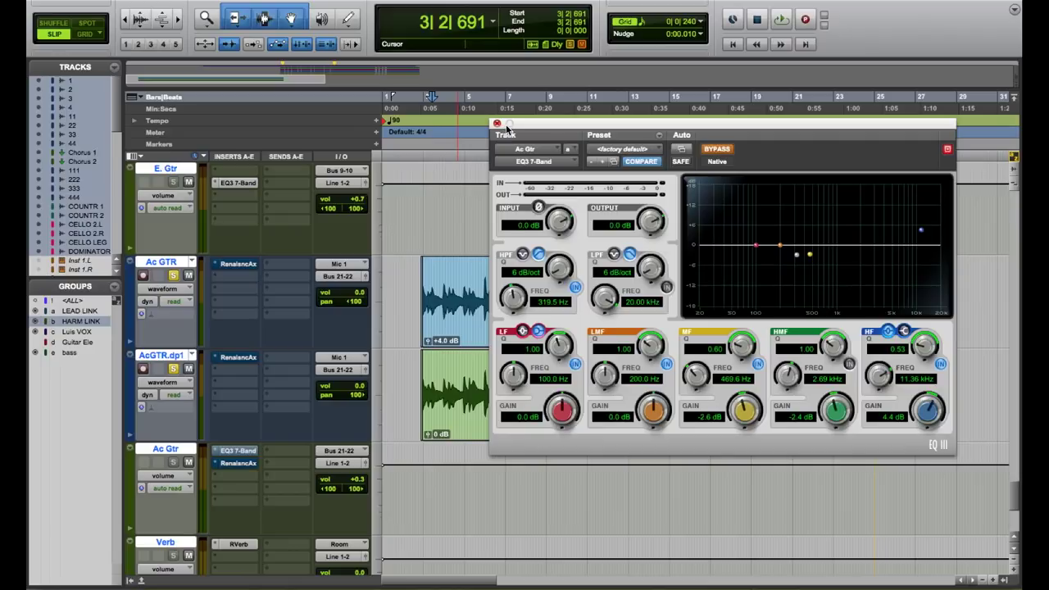
Step: Re-enable only the Ac Gtr bus's EQ3 7-Band, and audition the guitars from the start of bar 3
click(711, 151)
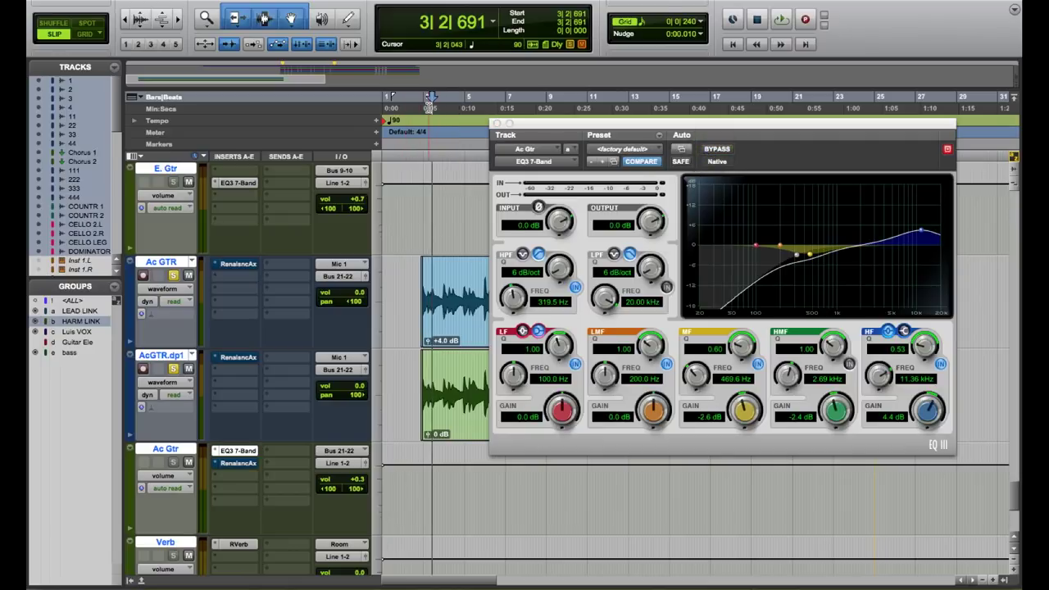
click(424, 106)
key(space)
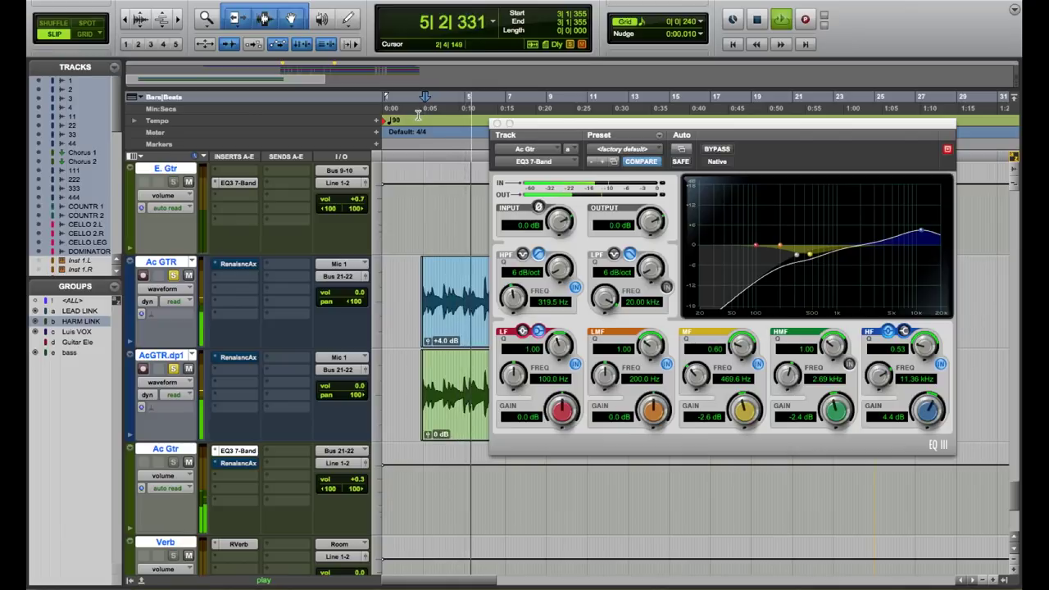
key(space)
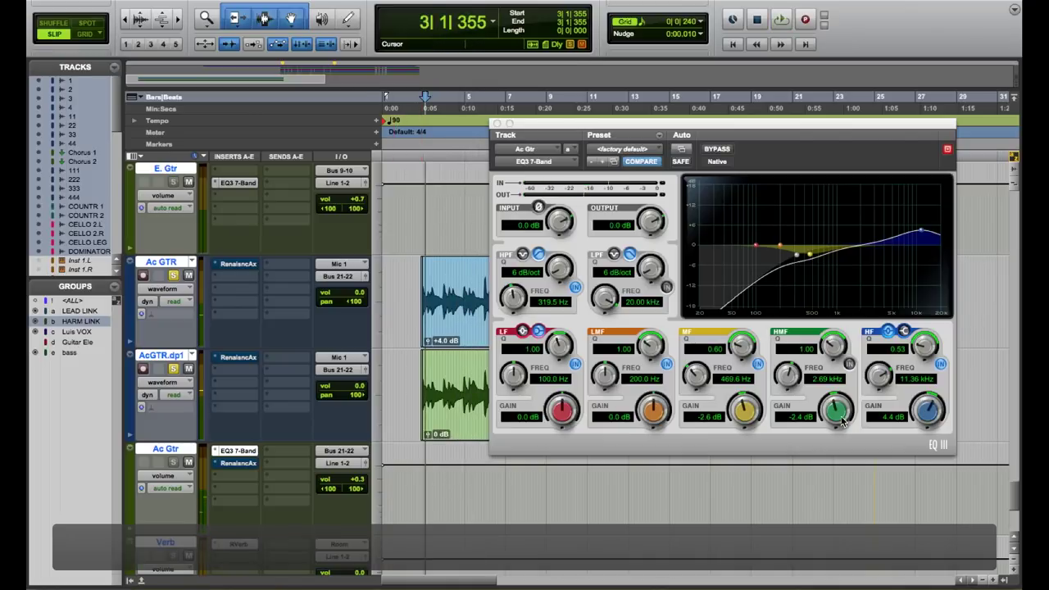
Step: Toggle the bus EQ's MF band at 469.6 Hz in and out to compare the curve, leaving the band switched off
drag(785, 133, 695, 132)
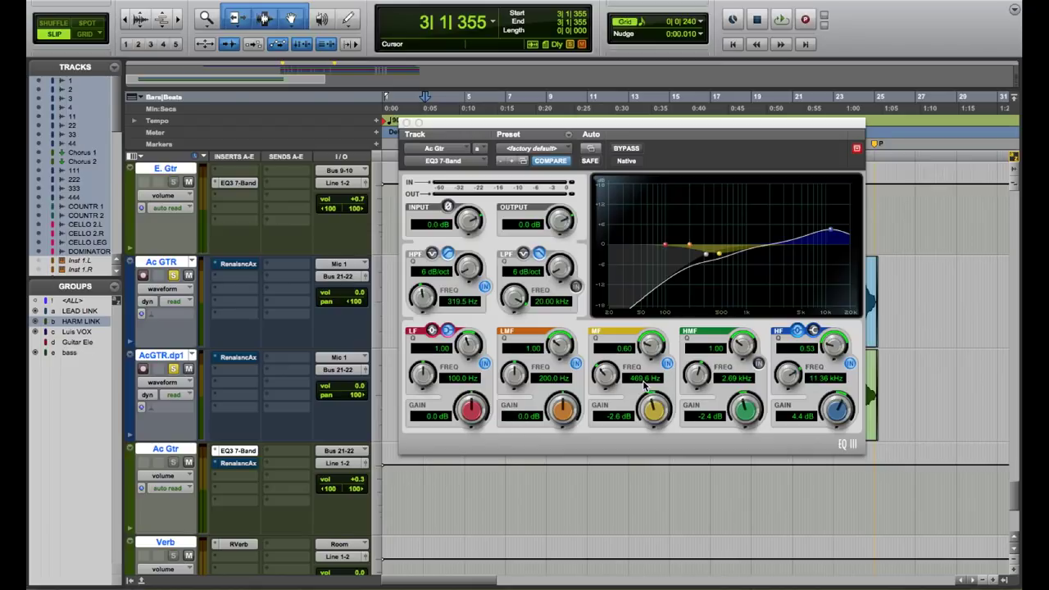
click(667, 364)
click(668, 365)
click(668, 364)
click(667, 365)
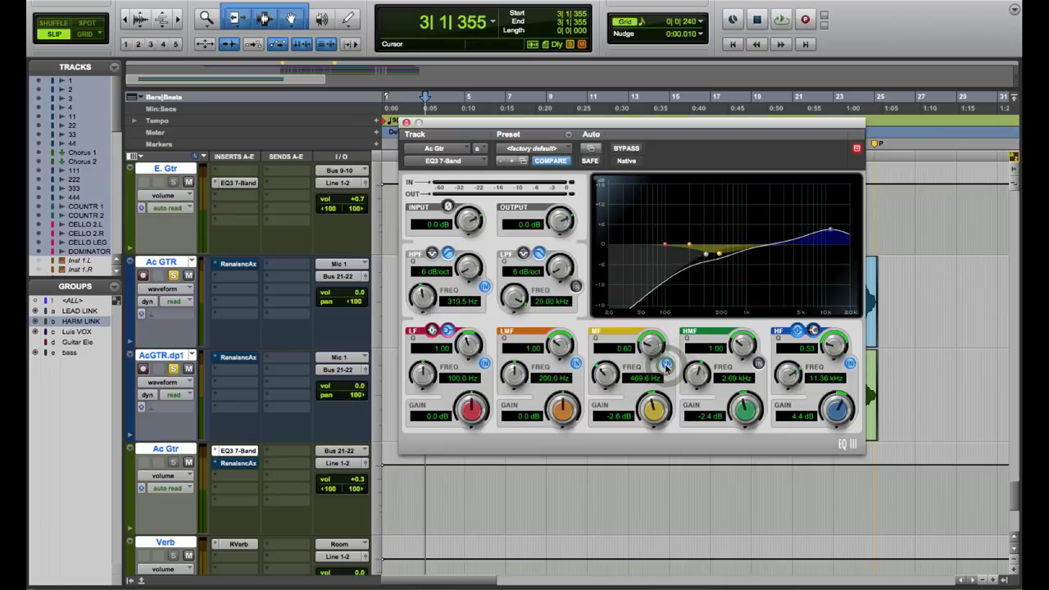
click(667, 366)
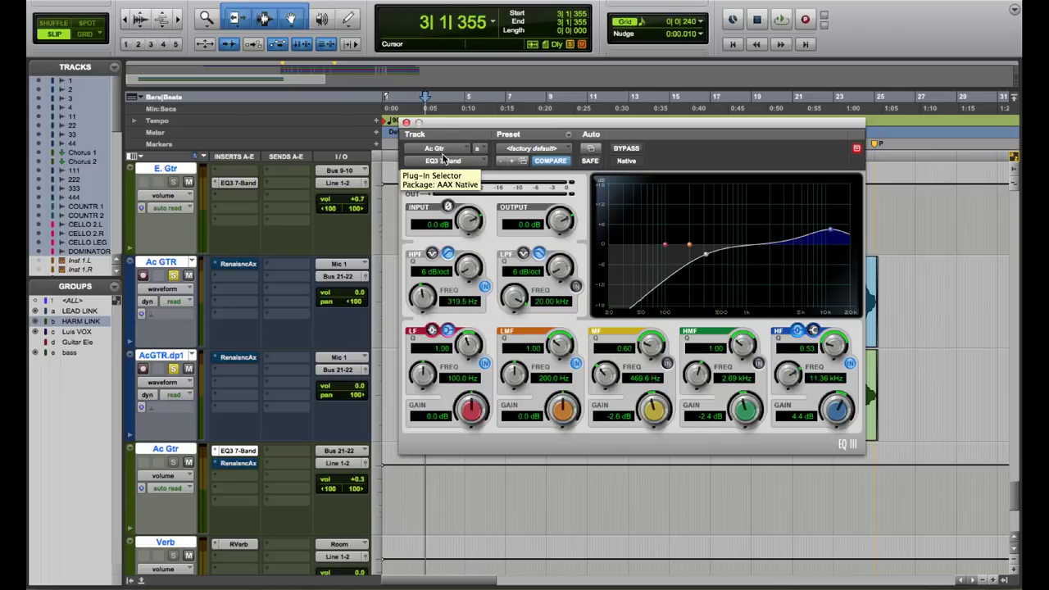
Step: Close the EQ3 7-Band window, and play the guitars from the end of bar 5 with all their EQ and compressor inserts active
key(super+w)
click(449, 114)
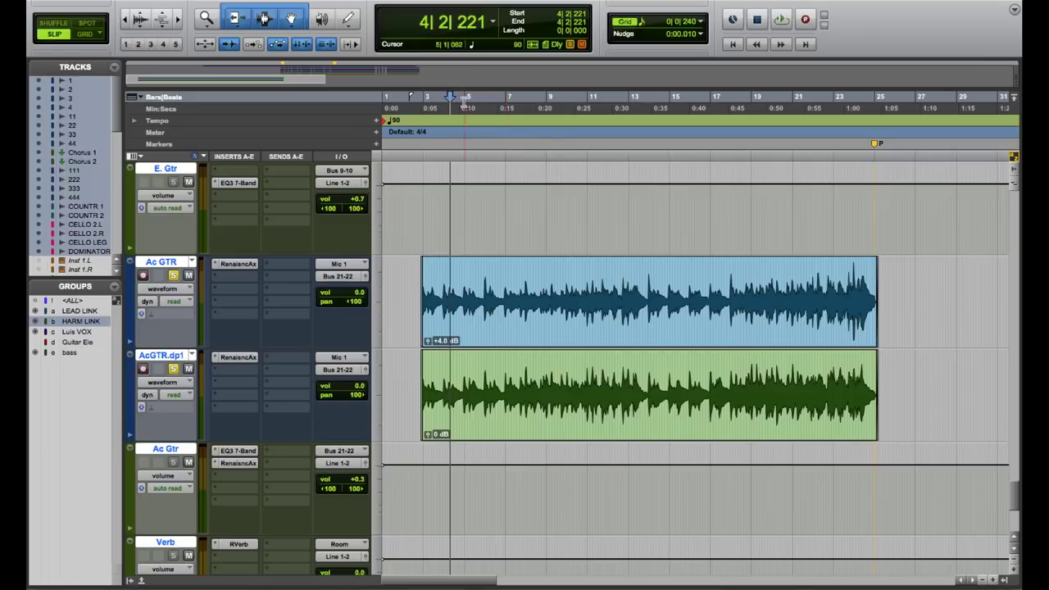
click(483, 107)
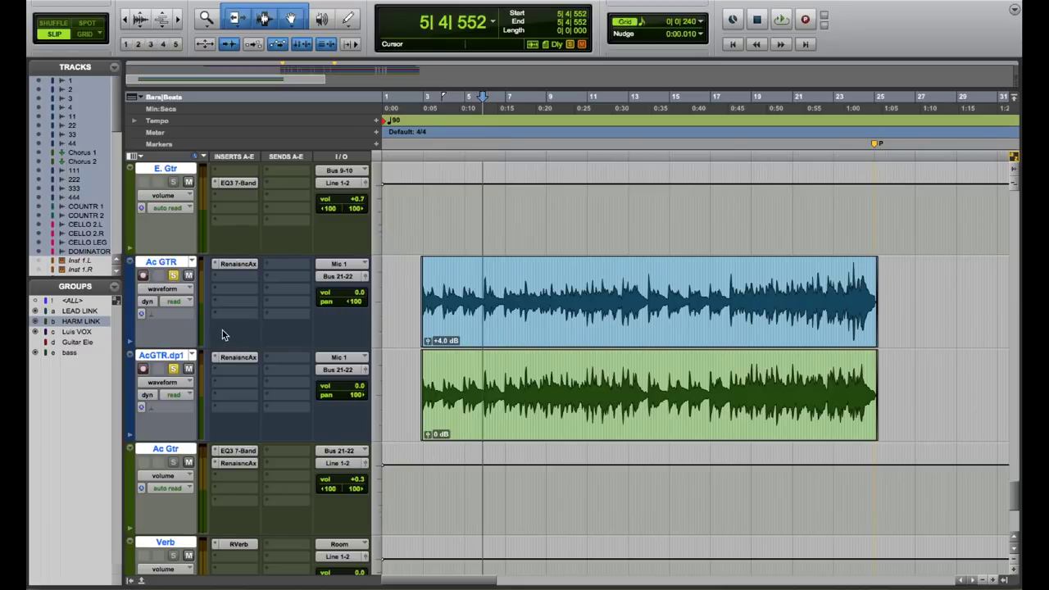
click(238, 463)
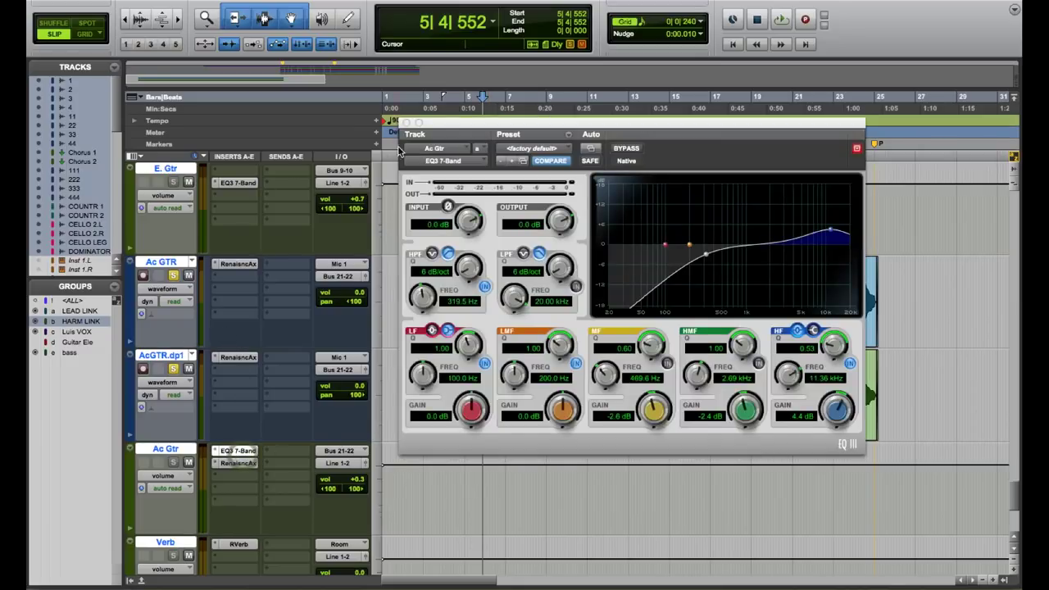
click(233, 462)
key(space)
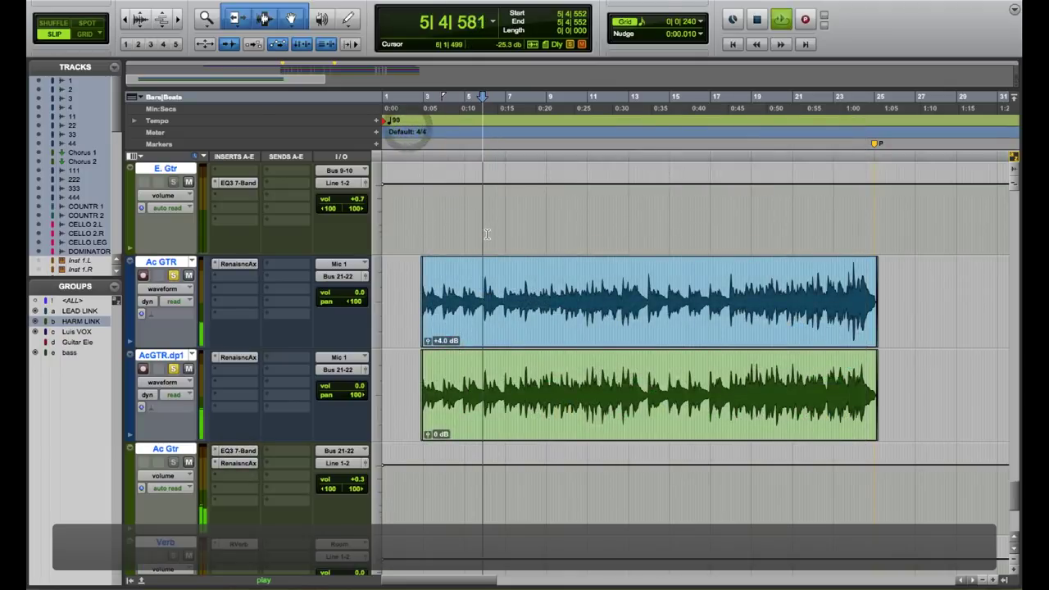